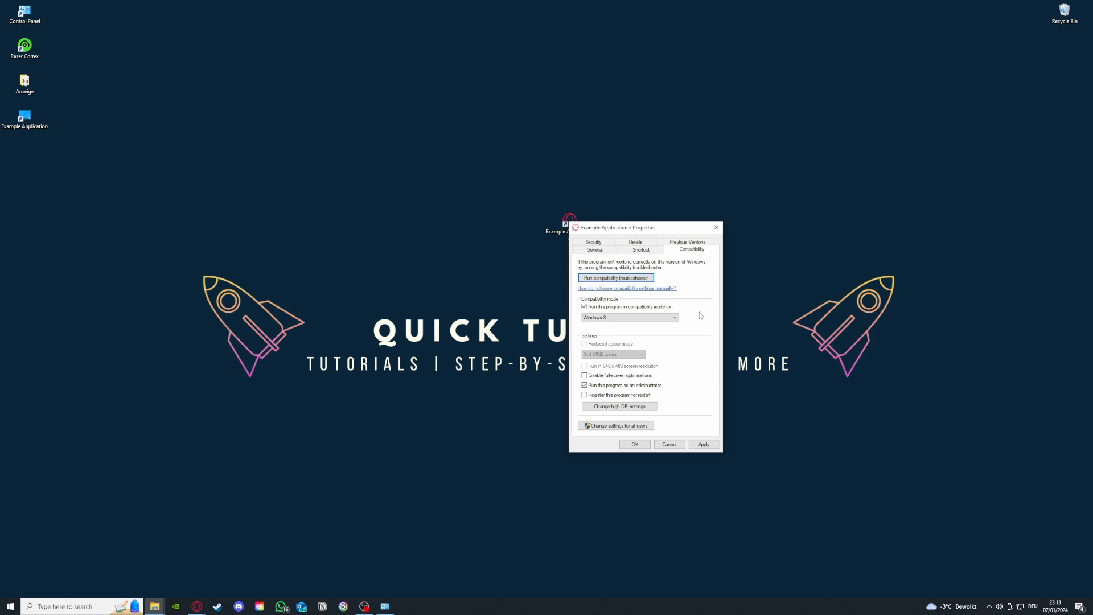
Apply the compatibility settings of Example Application 2 and close its properties.
click(704, 444)
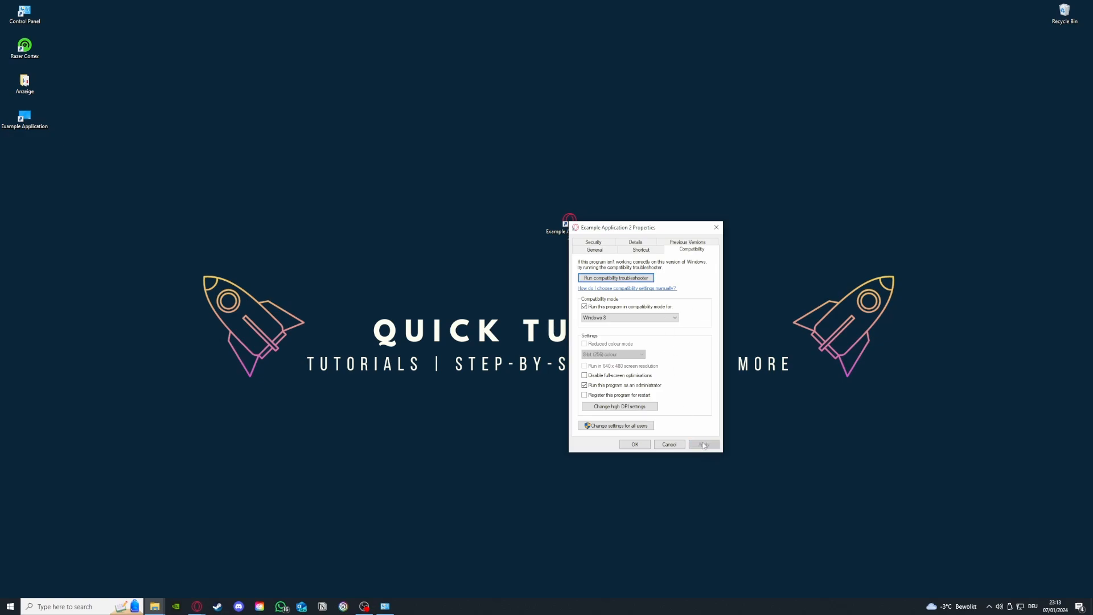
click(629, 447)
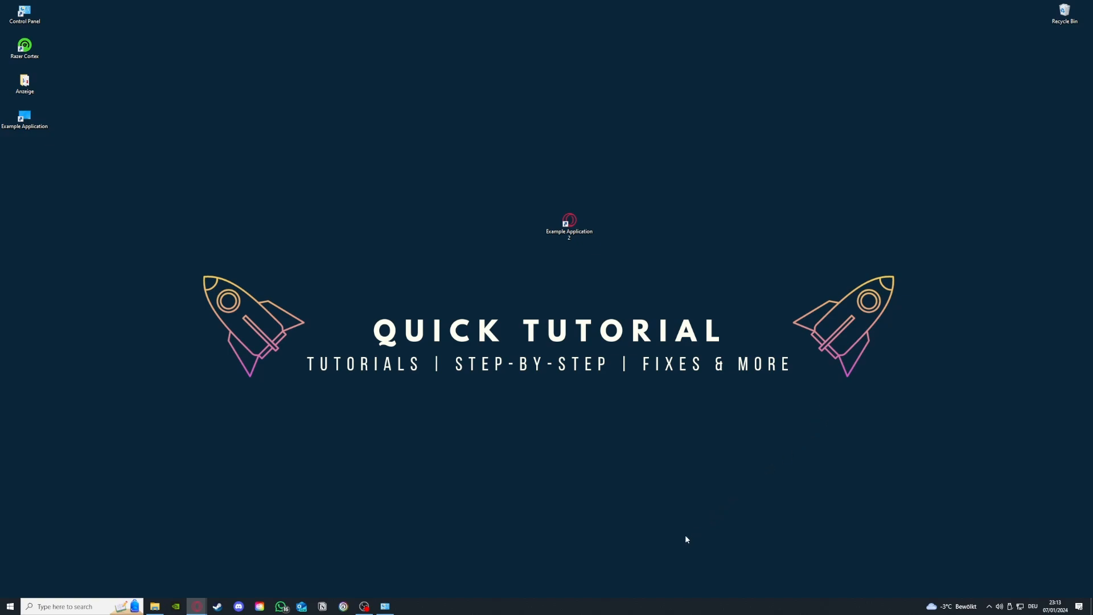
Open Task Manager and maximize its window.
right_click(605, 607)
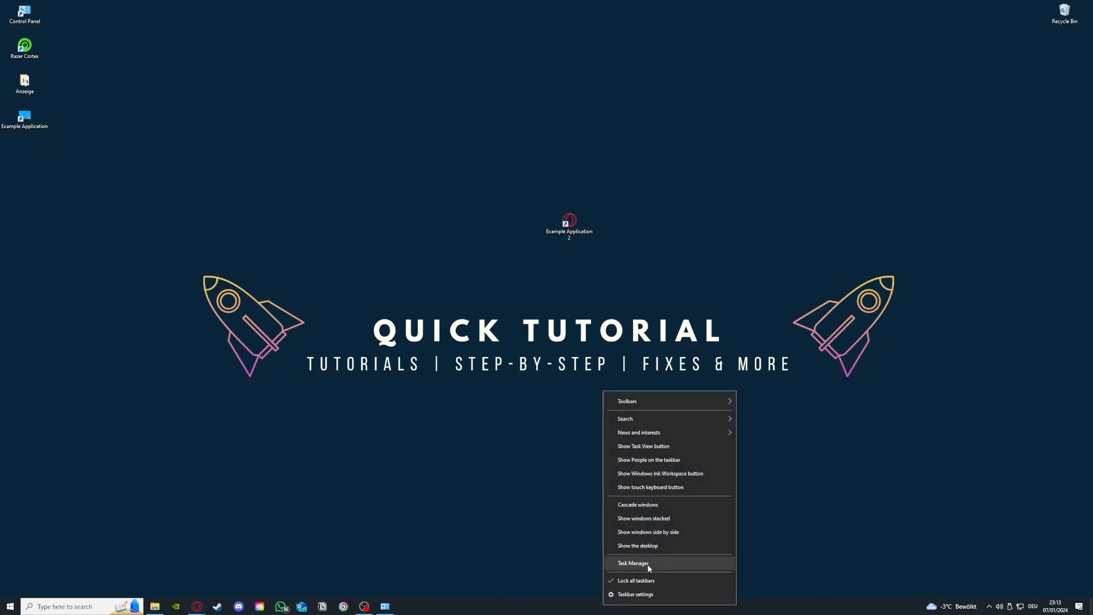
click(650, 566)
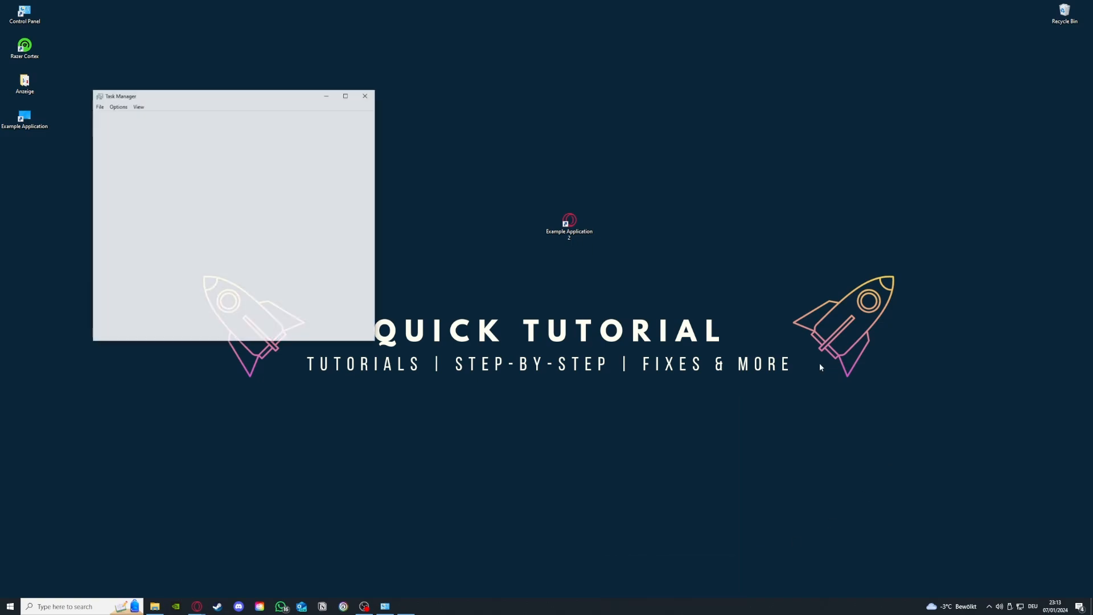
click(346, 95)
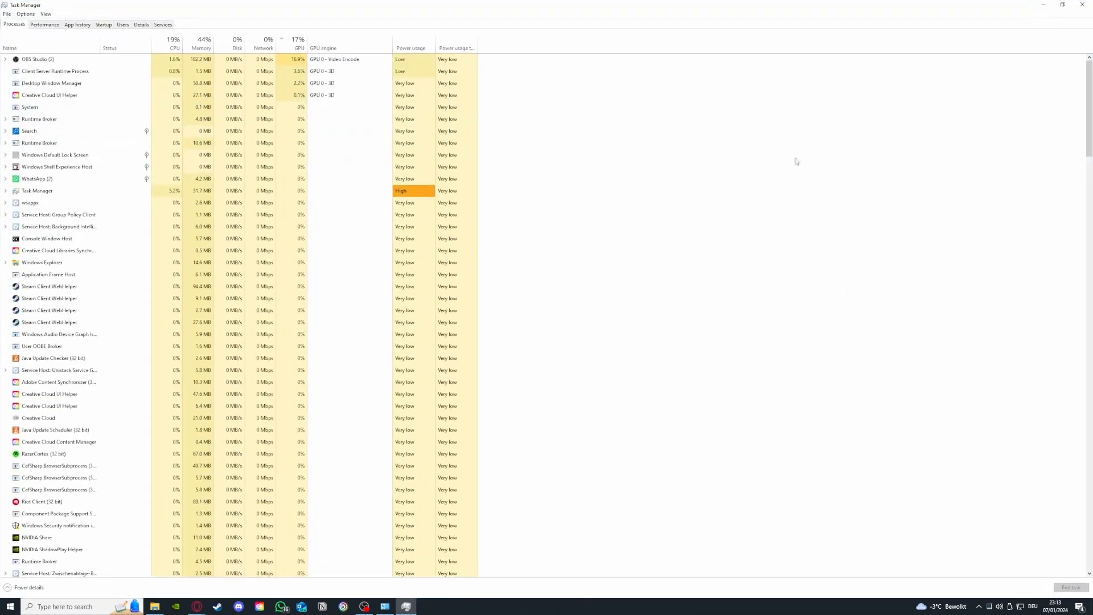
Look through the running processes and end the topmost Steam Client WebHelper task.
scroll(131, 167, down, 7)
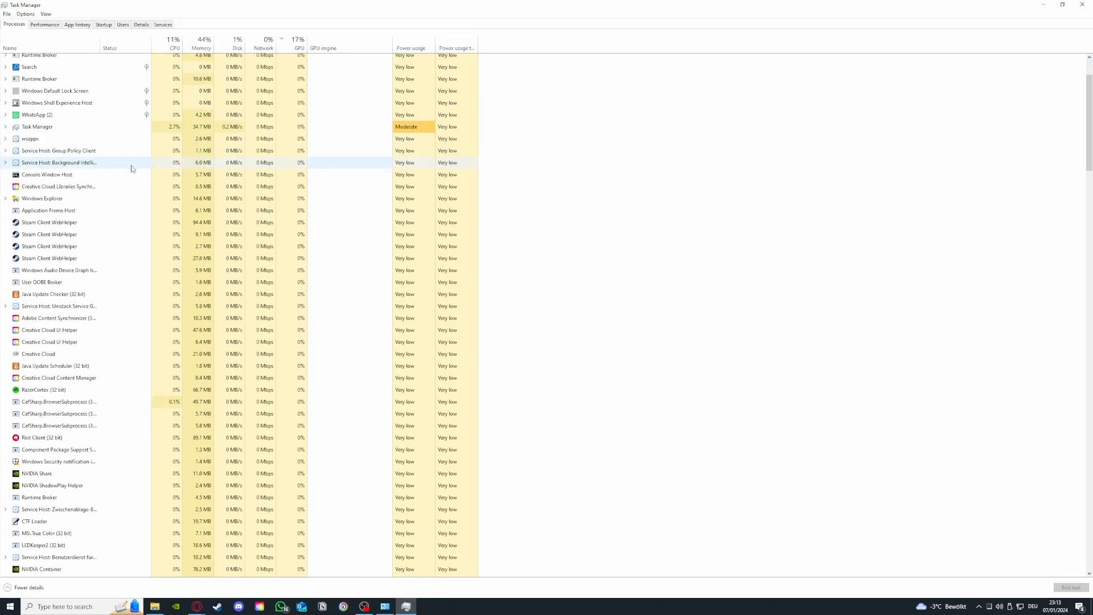
scroll(131, 169, down, 12)
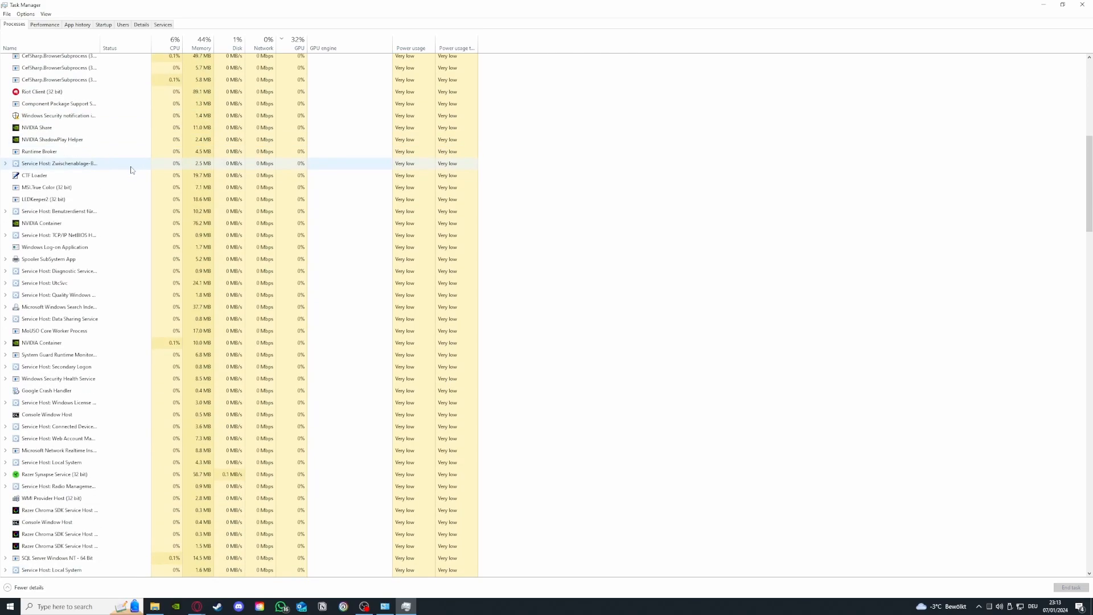
scroll(132, 171, down, 11)
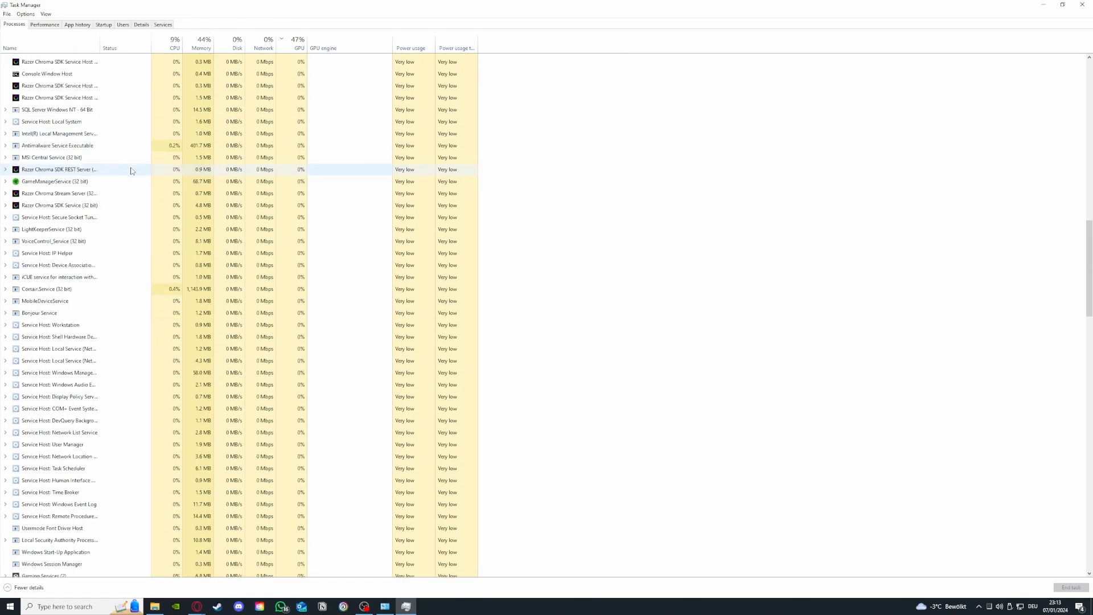
scroll(136, 180, down, 4)
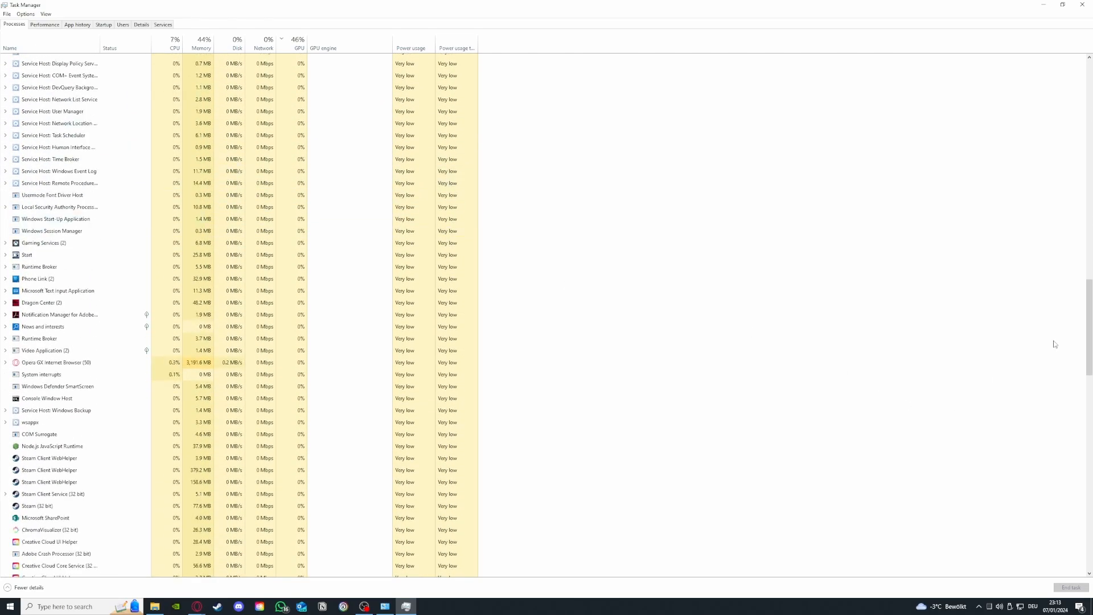
drag(1088, 342, 1089, 114)
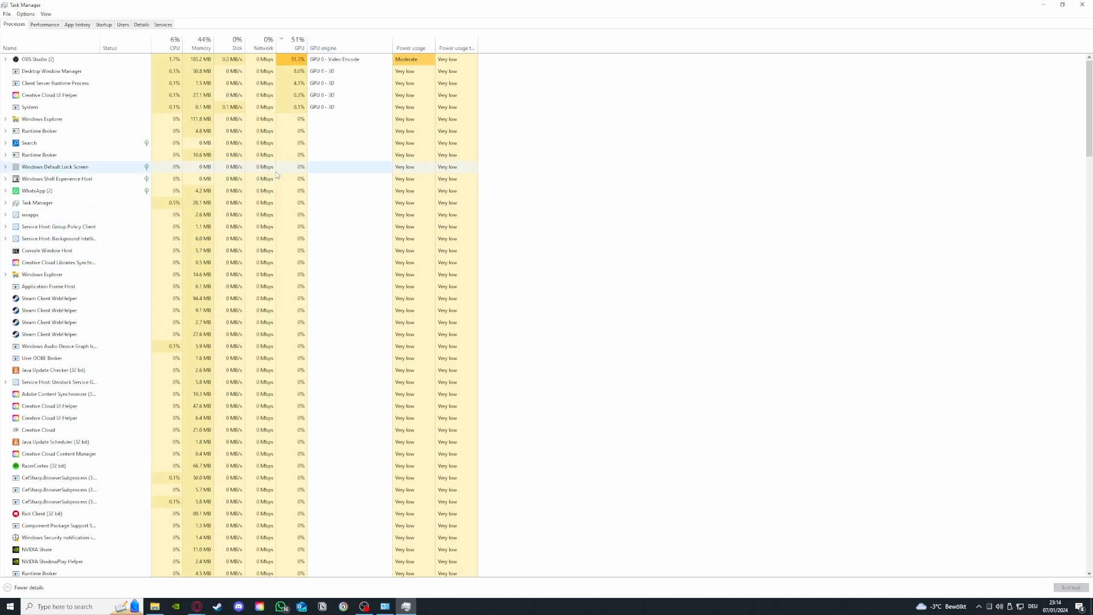
click(129, 298)
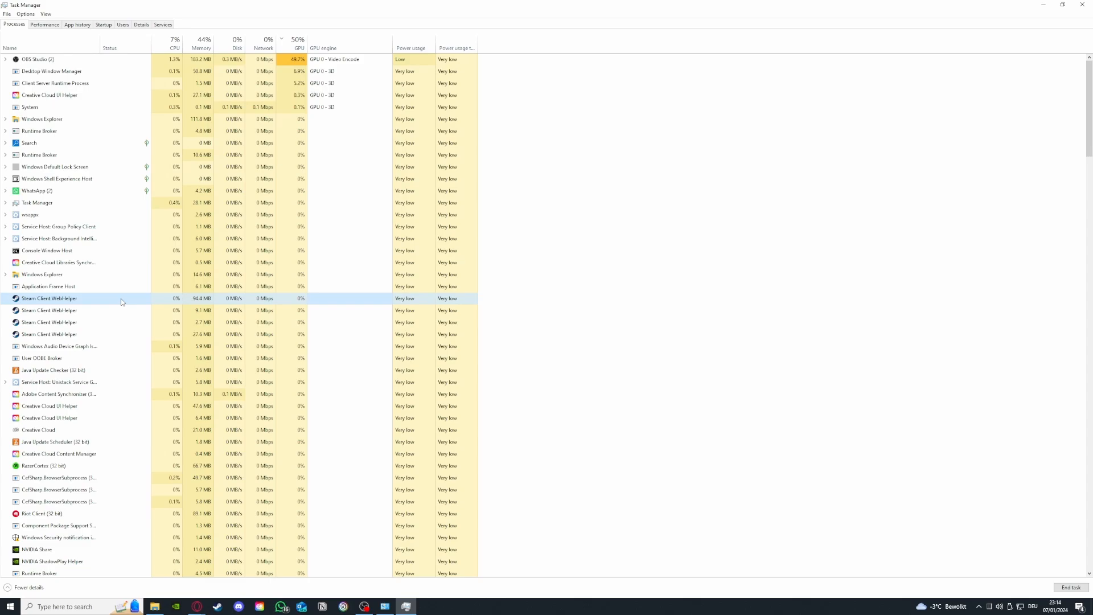
right_click(121, 301)
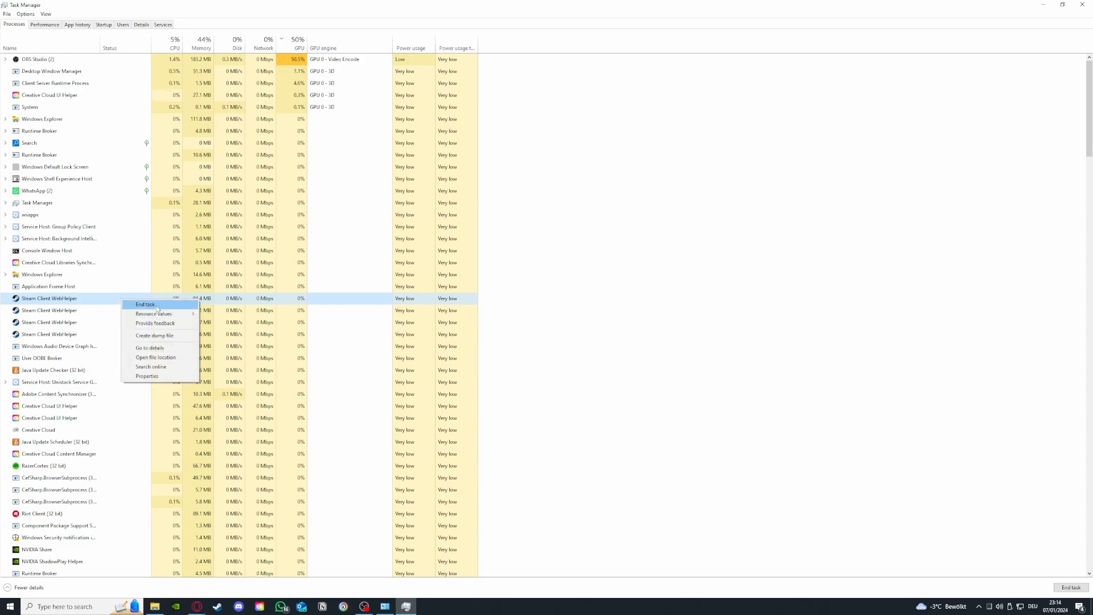
click(145, 305)
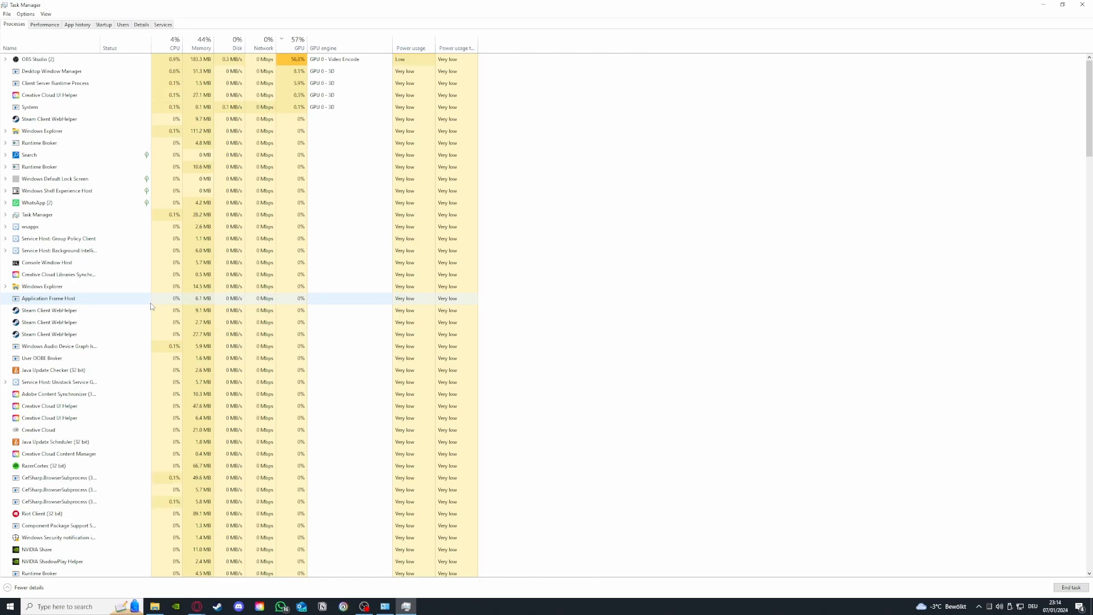
Check the CPU and GPU 0 performance graphs and return to the list of processes.
click(58, 26)
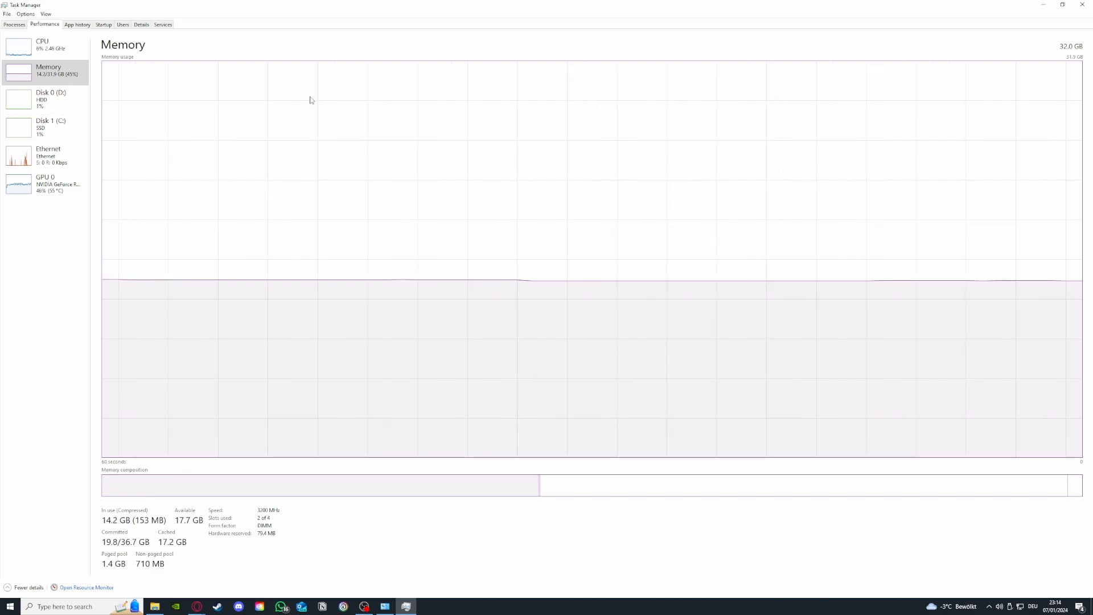
click(46, 46)
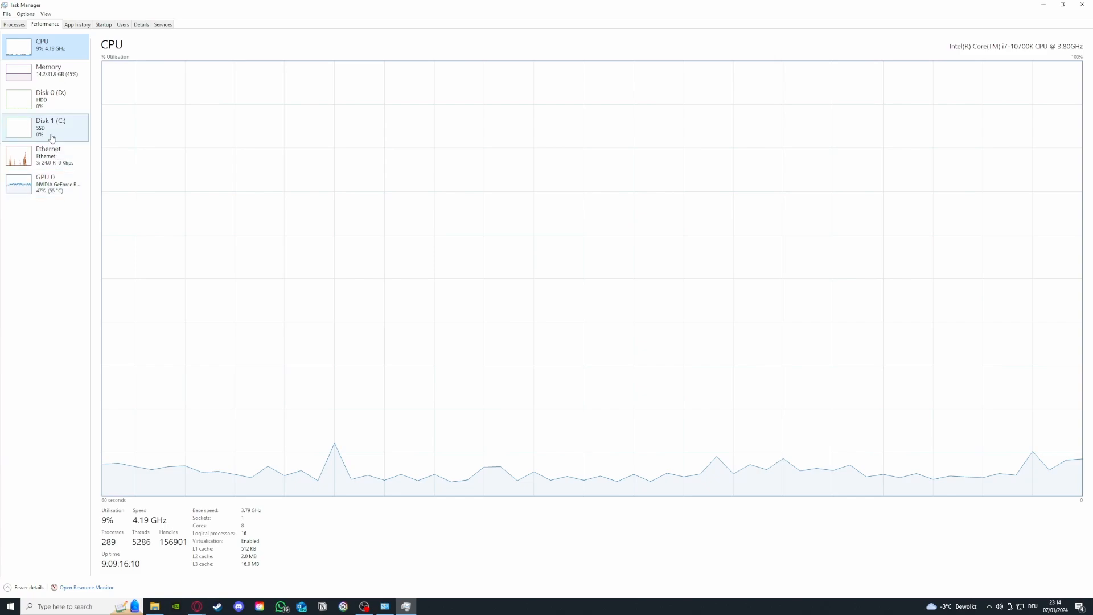
click(45, 183)
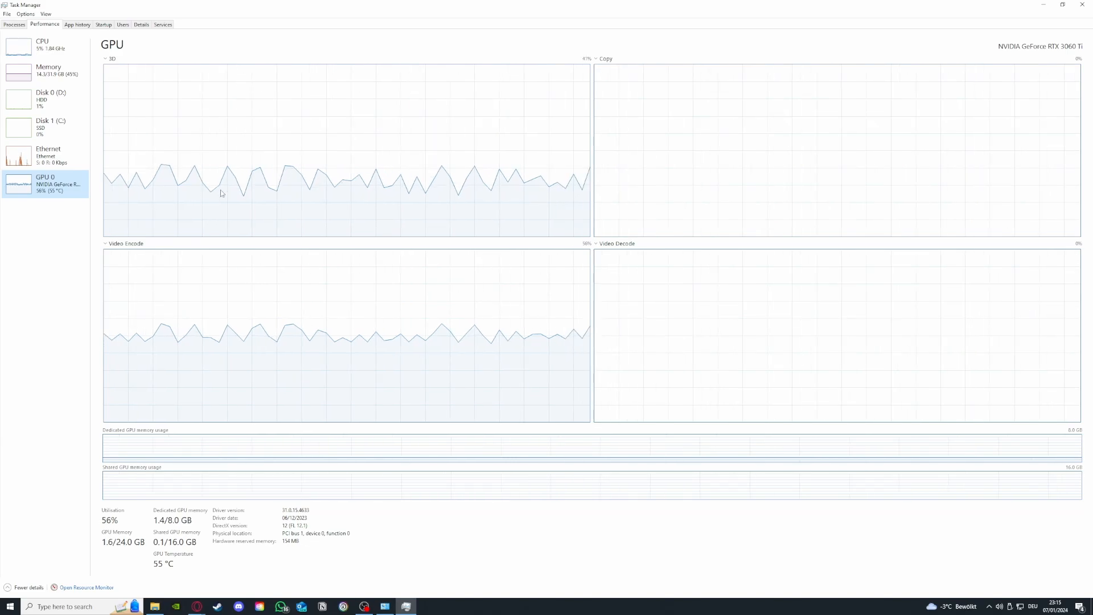
click(14, 24)
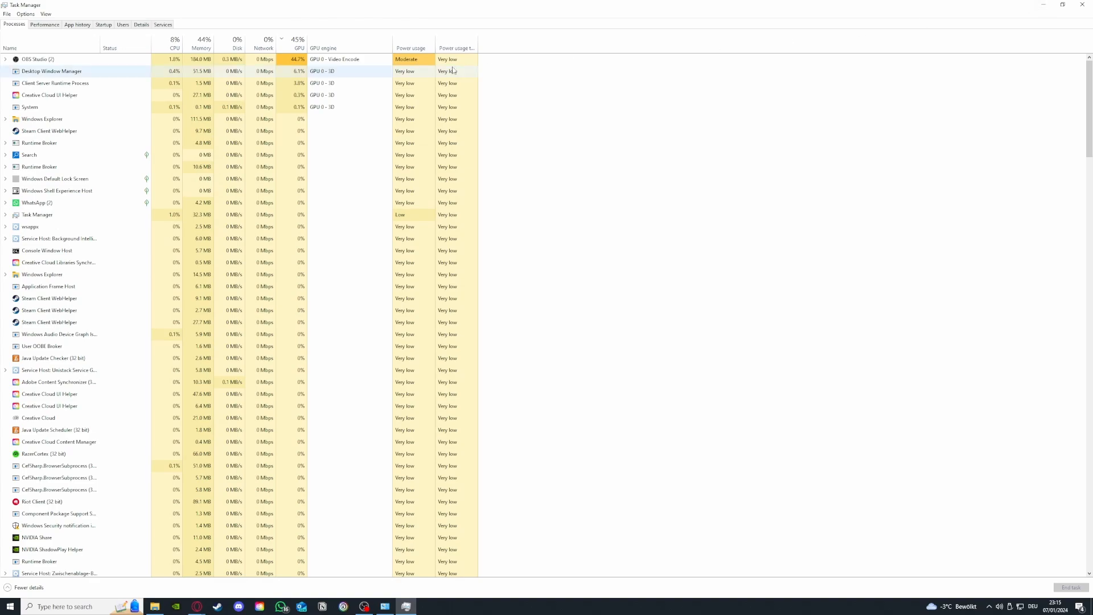
Review the startup programs, checking the options available for Parsec and iCUE, and close Task Manager.
click(83, 27)
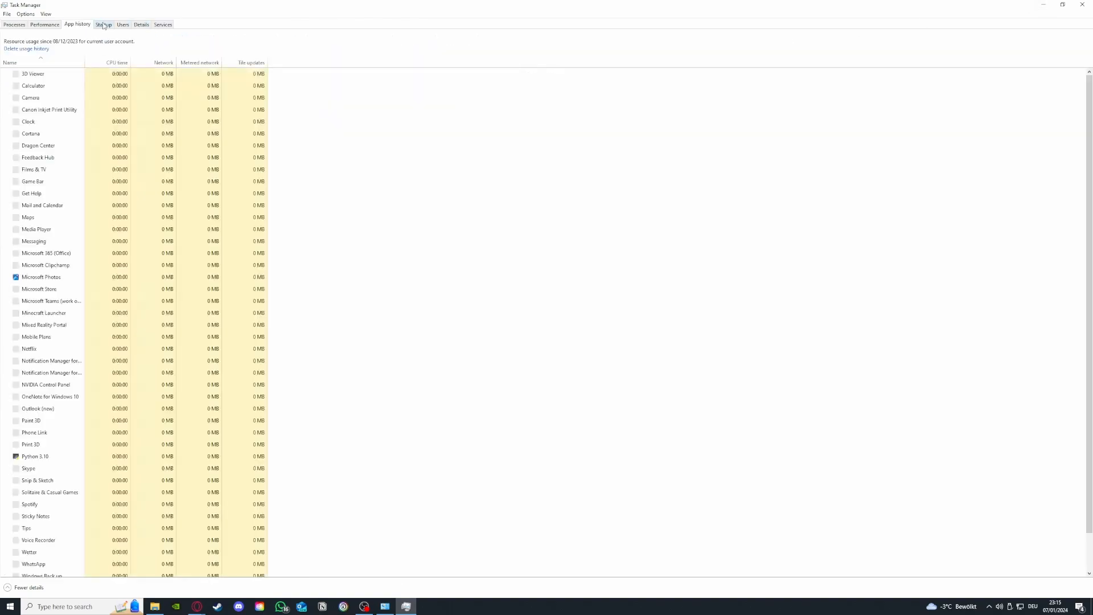
key(ctrl+Tab)
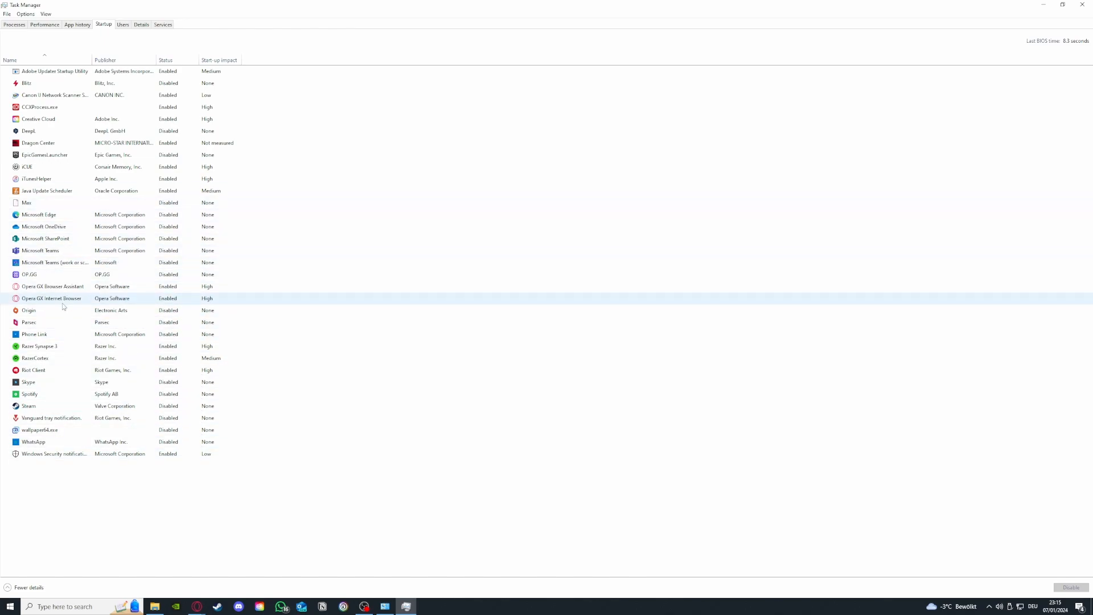
click(59, 323)
right_click(72, 322)
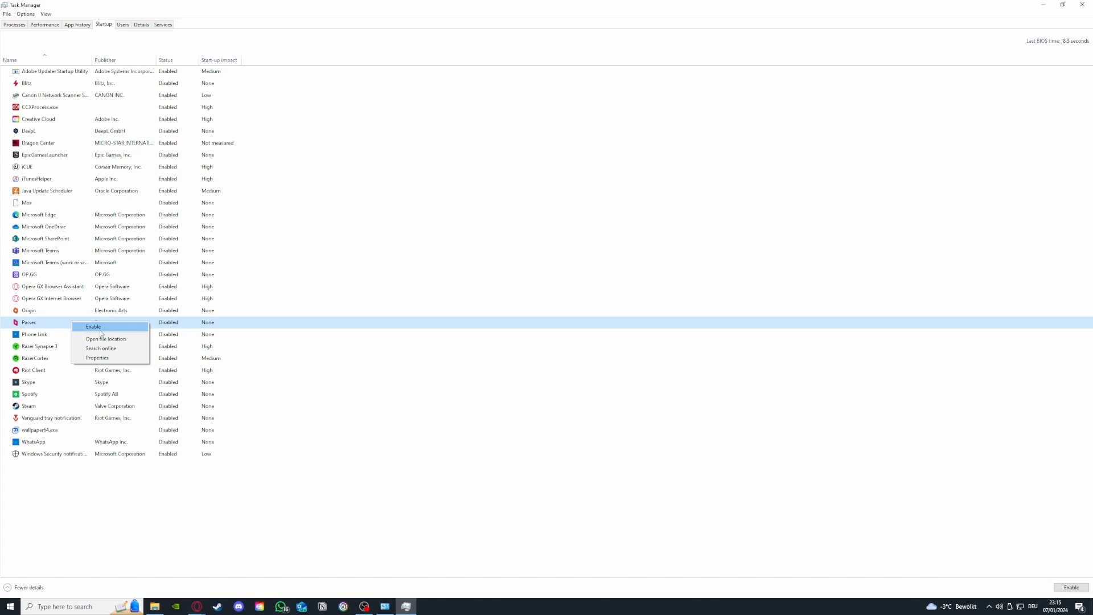
click(104, 170)
right_click(64, 169)
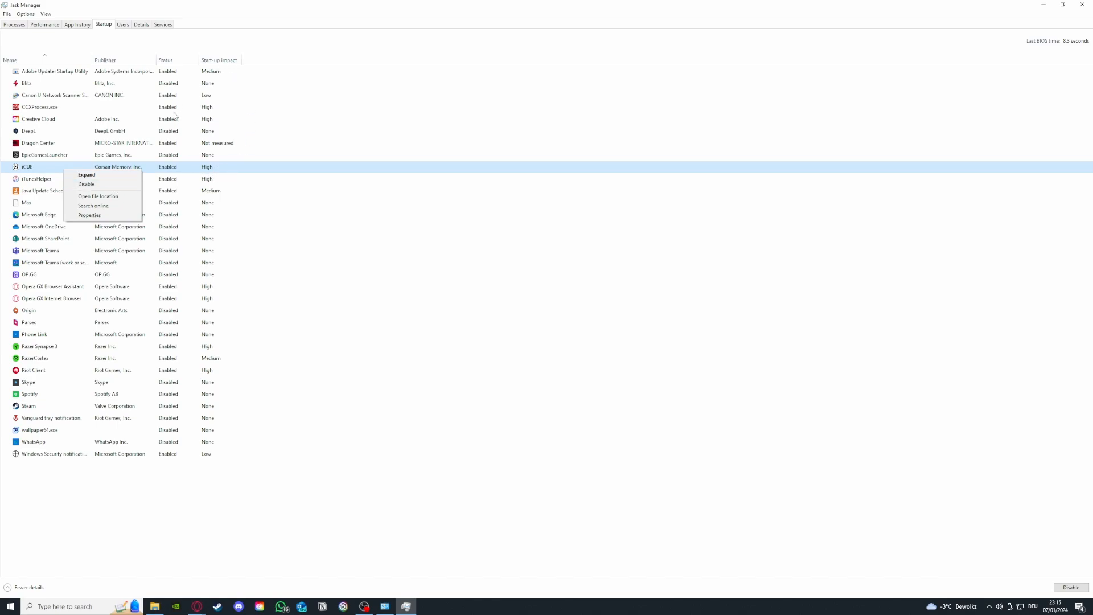
click(116, 184)
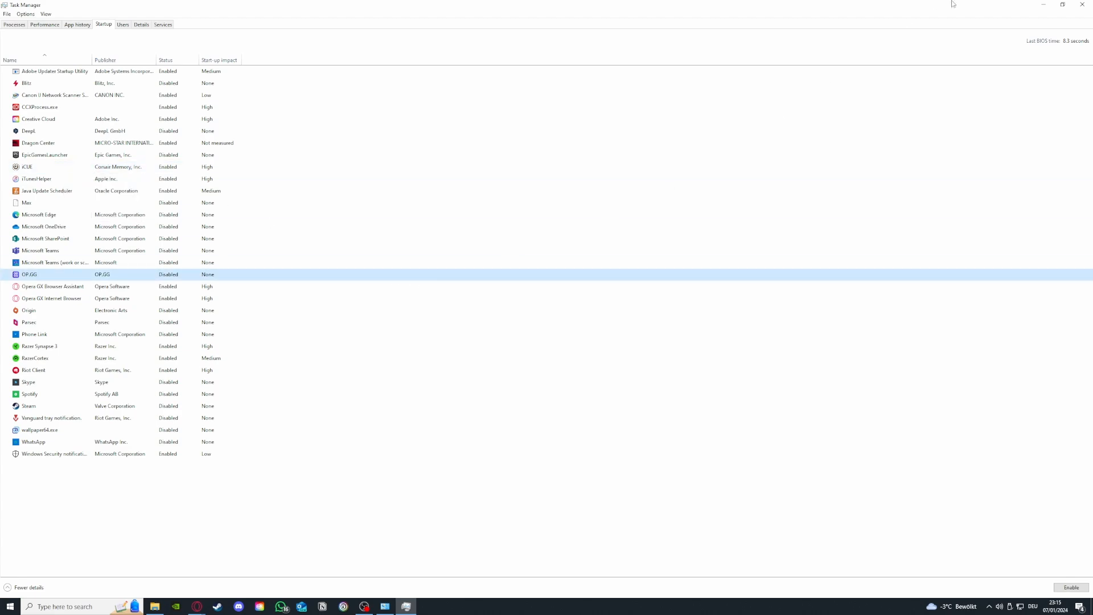
click(1082, 5)
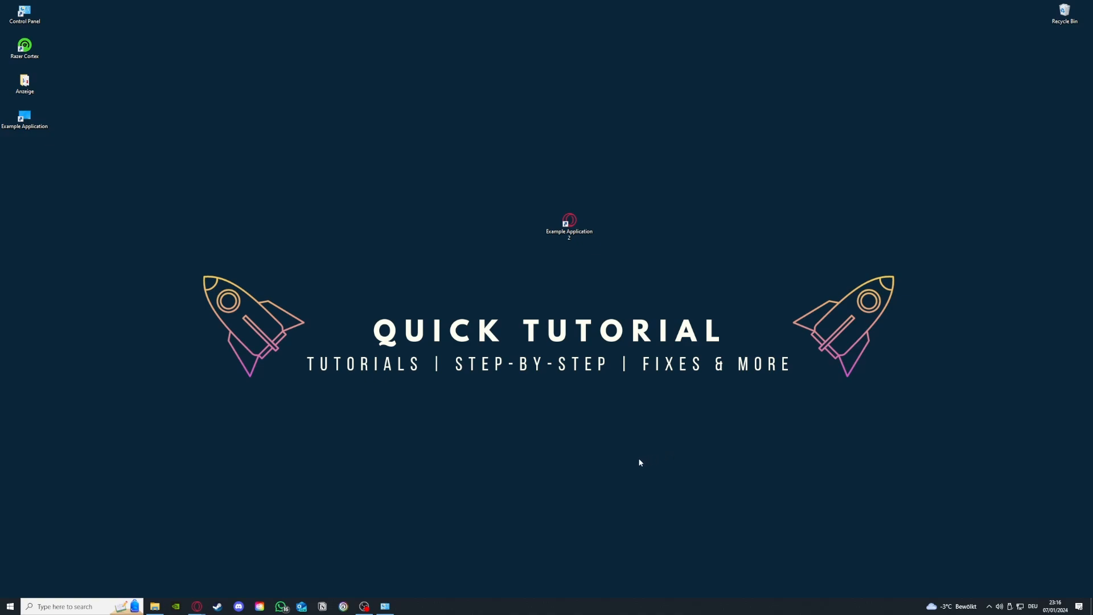
Reopen Task Manager and enlarge its window to show all process columns.
right_click(497, 612)
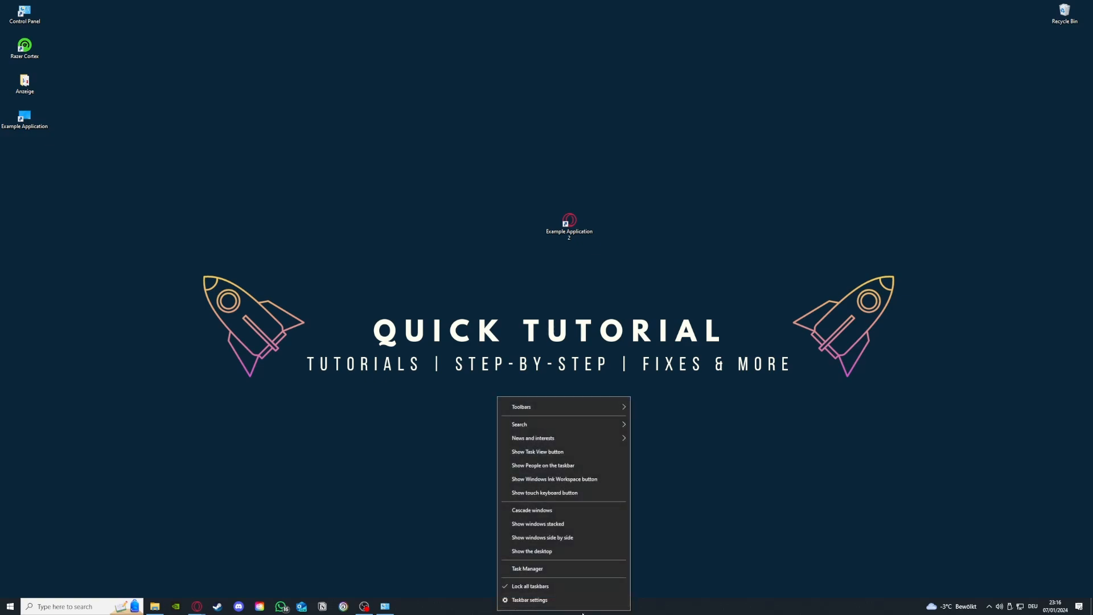
click(533, 569)
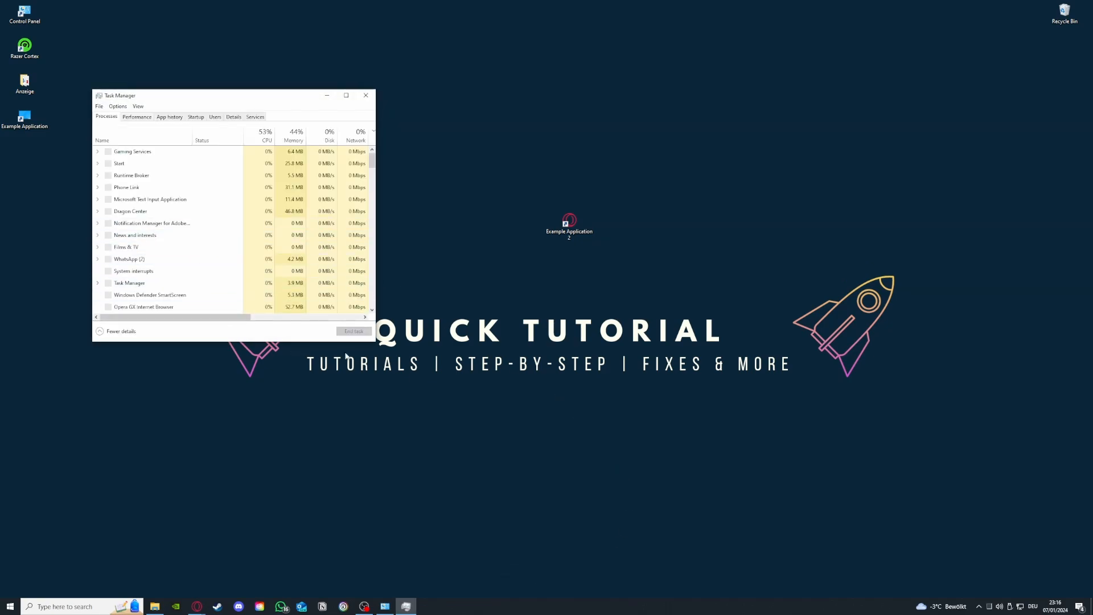
drag(370, 342, 711, 488)
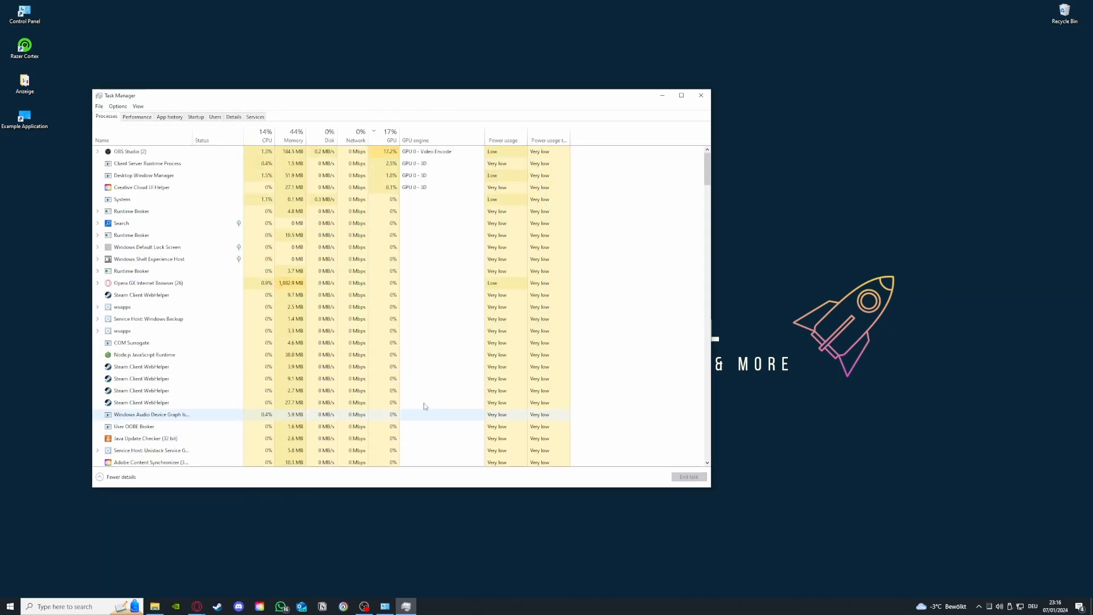
Examine the individual Steam Client WebHelper processes in the process list and close Task Manager.
click(199, 295)
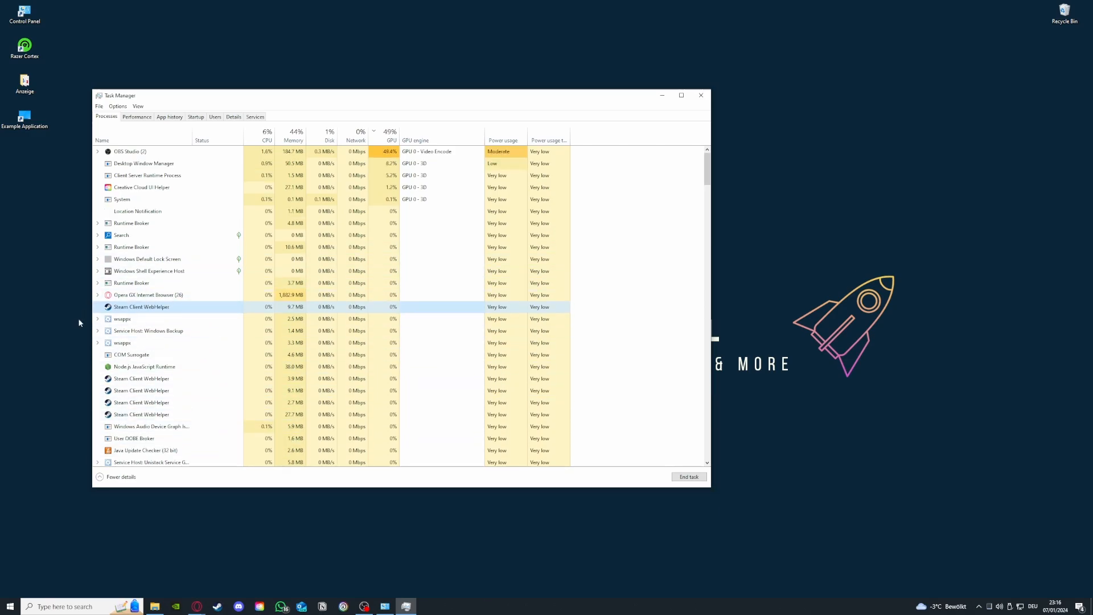
scroll(124, 360, down, 3)
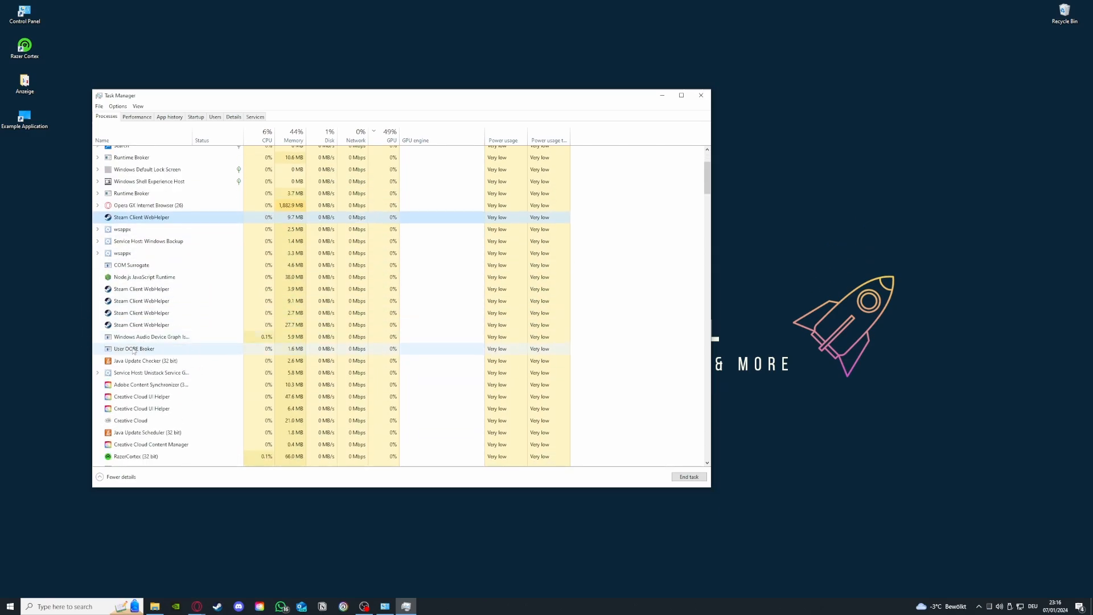
click(130, 287)
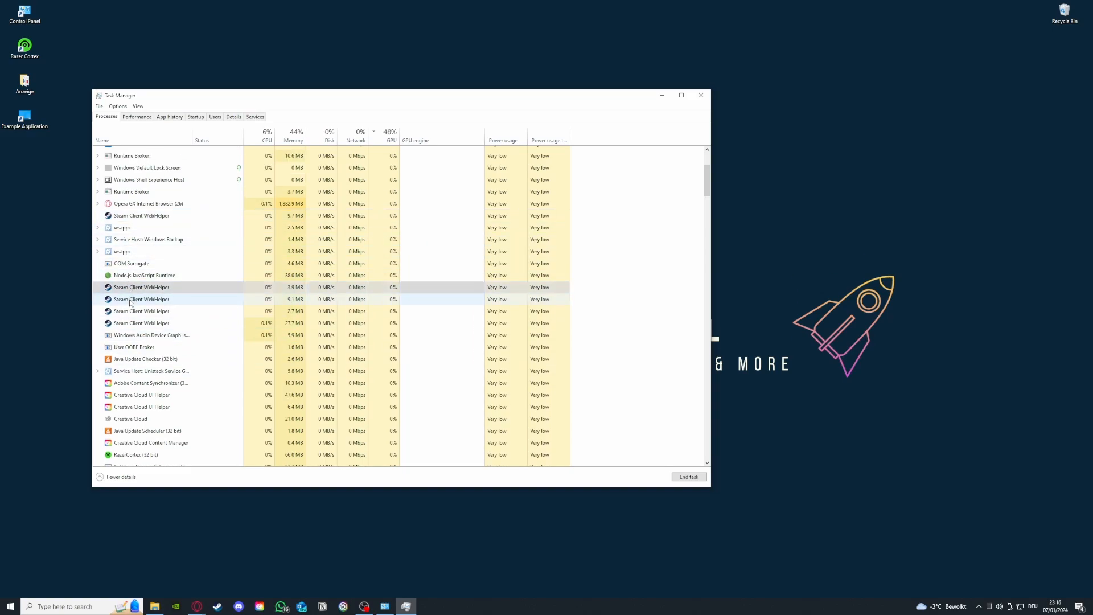
click(132, 299)
click(133, 311)
click(135, 324)
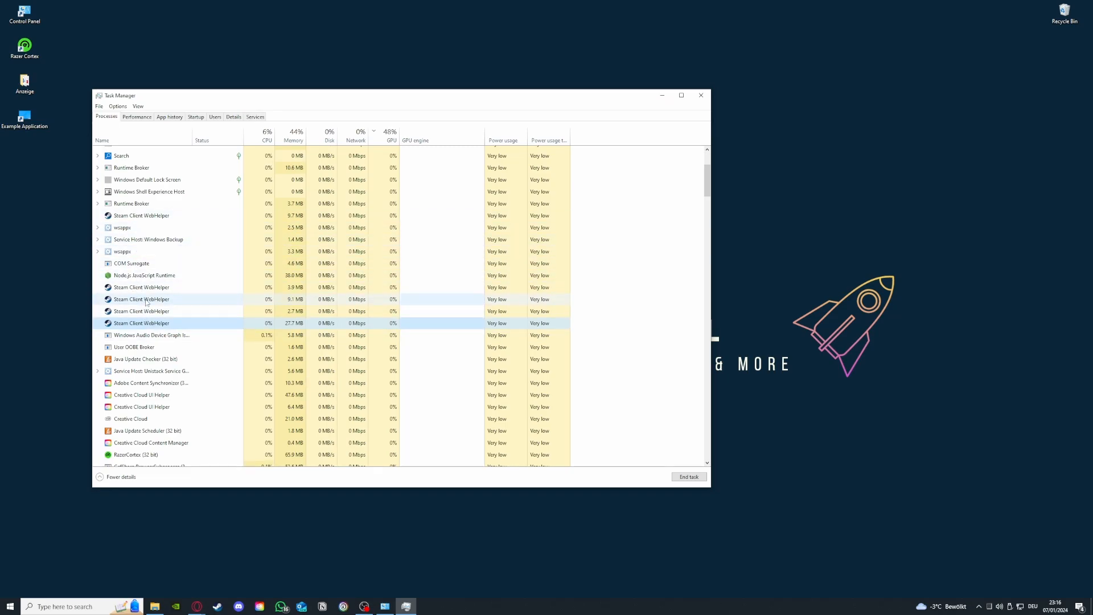
click(698, 92)
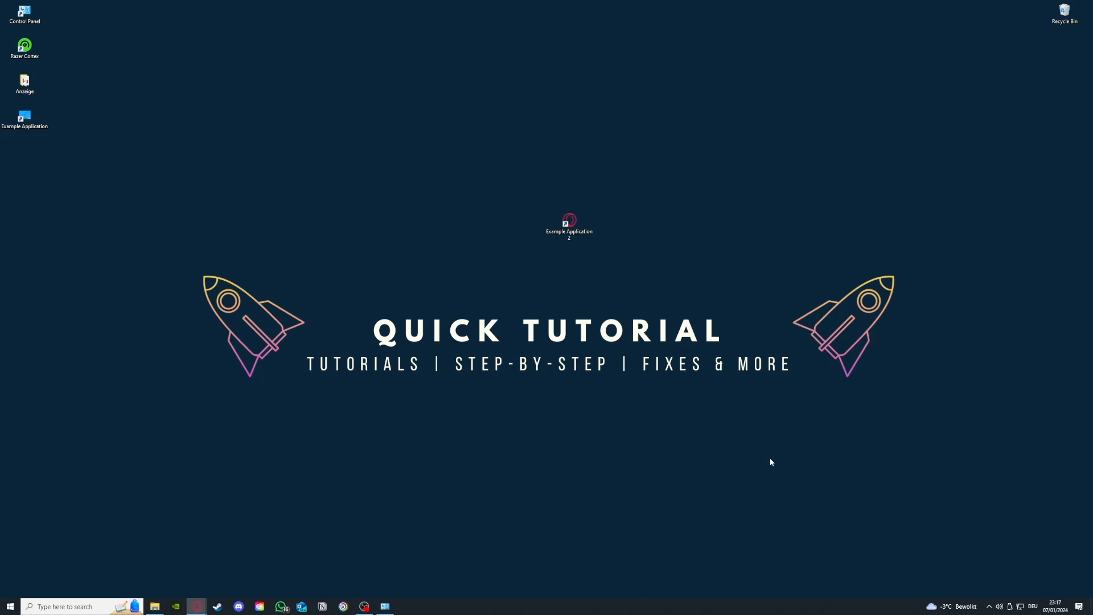
Open Administrative Tools from the Control Panel's System and Security category and place its window beside the Control Panel.
click(385, 606)
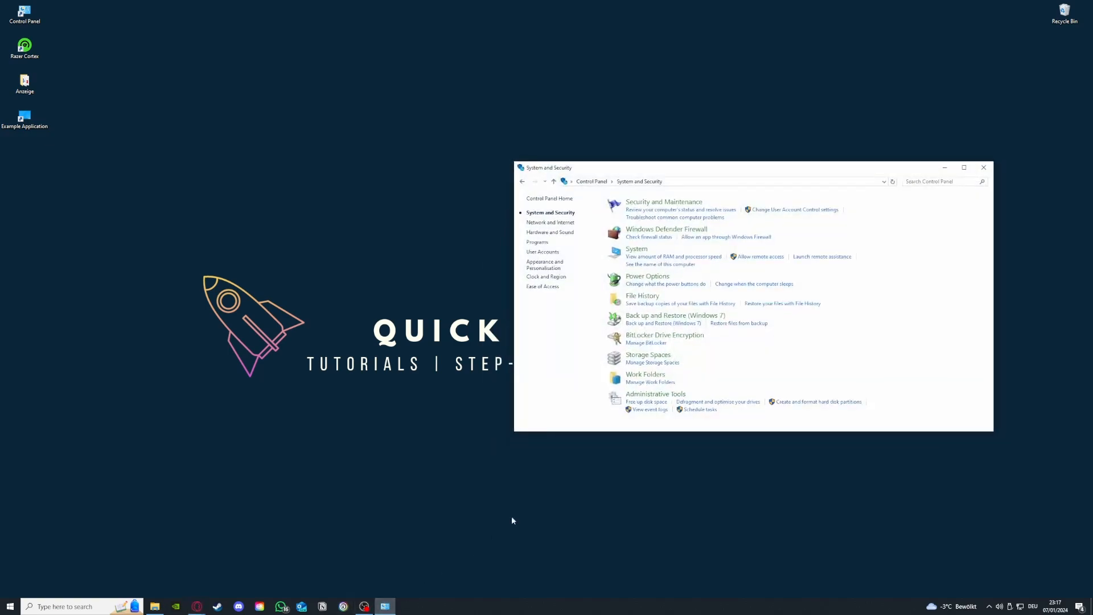
mouse_move(651, 400)
mouse_down()
mouse_move(564, 393)
mouse_move(501, 406)
mouse_move(632, 400)
mouse_up()
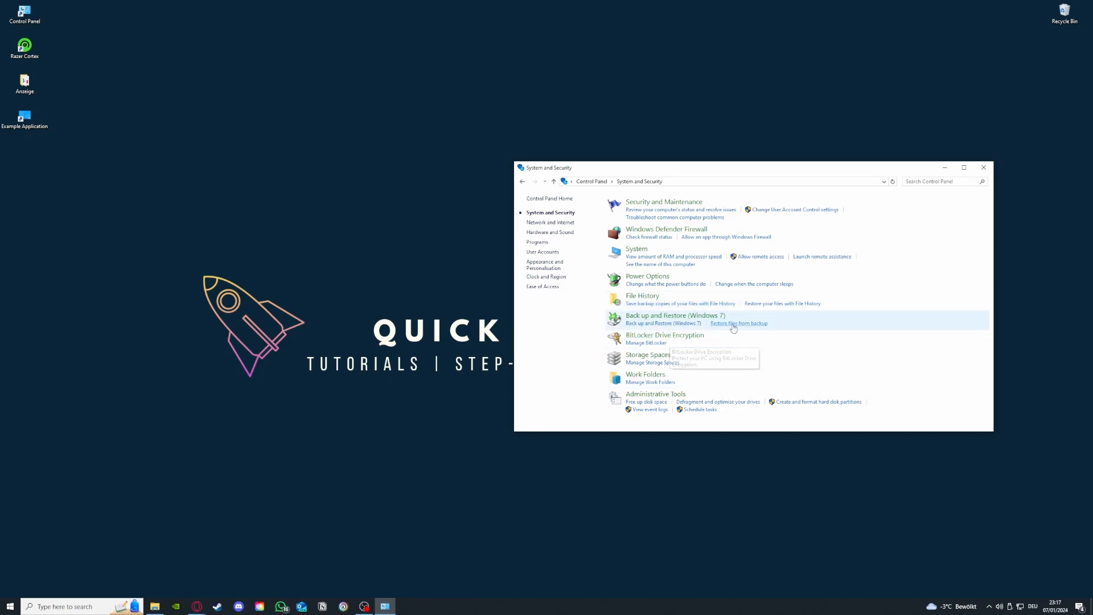
click(676, 395)
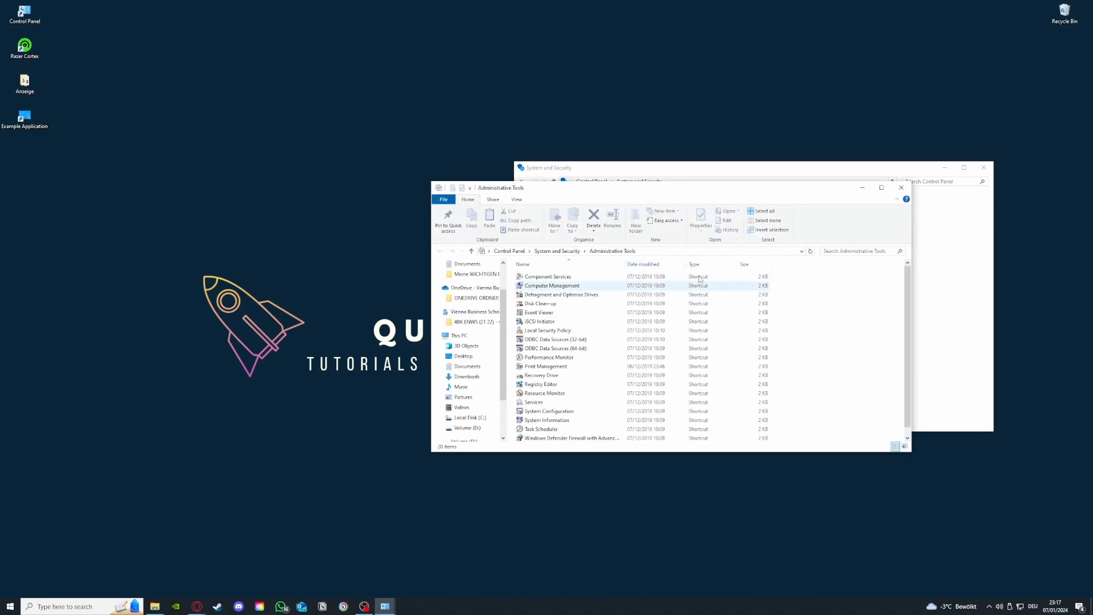
drag(678, 190, 269, 128)
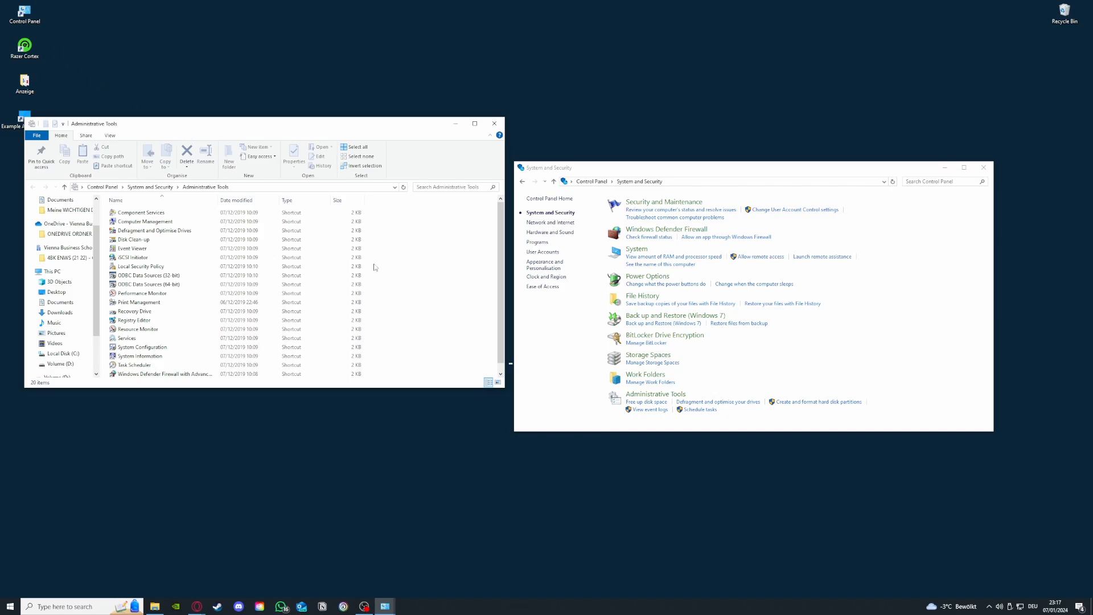
Start Disk Clean-up from Administrative Tools, check the drives offered for cleaning, and close it with the other open windows.
click(89, 607)
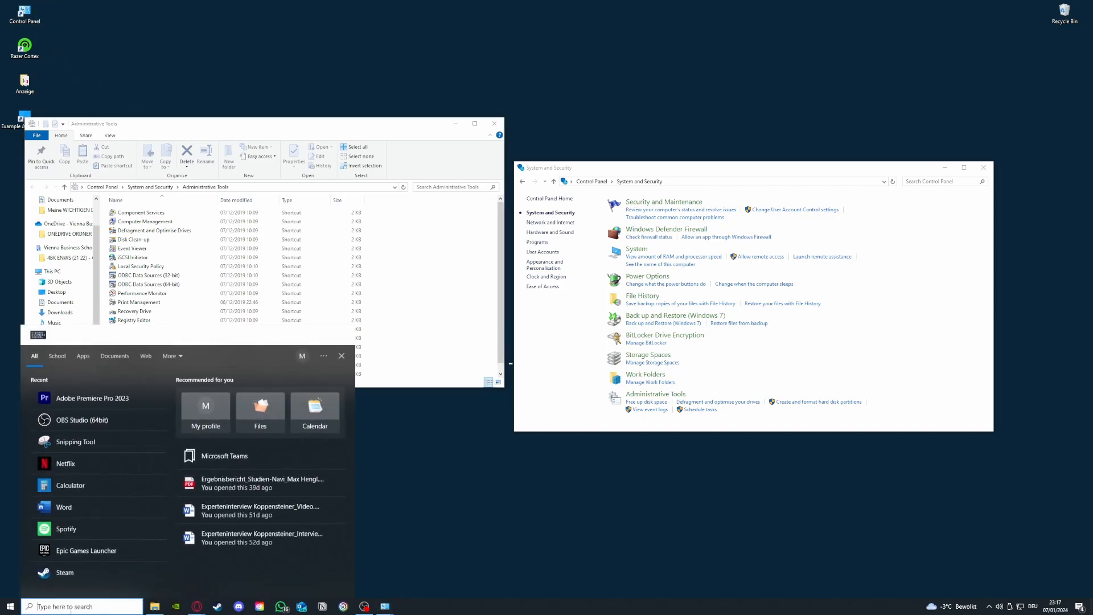
click(387, 478)
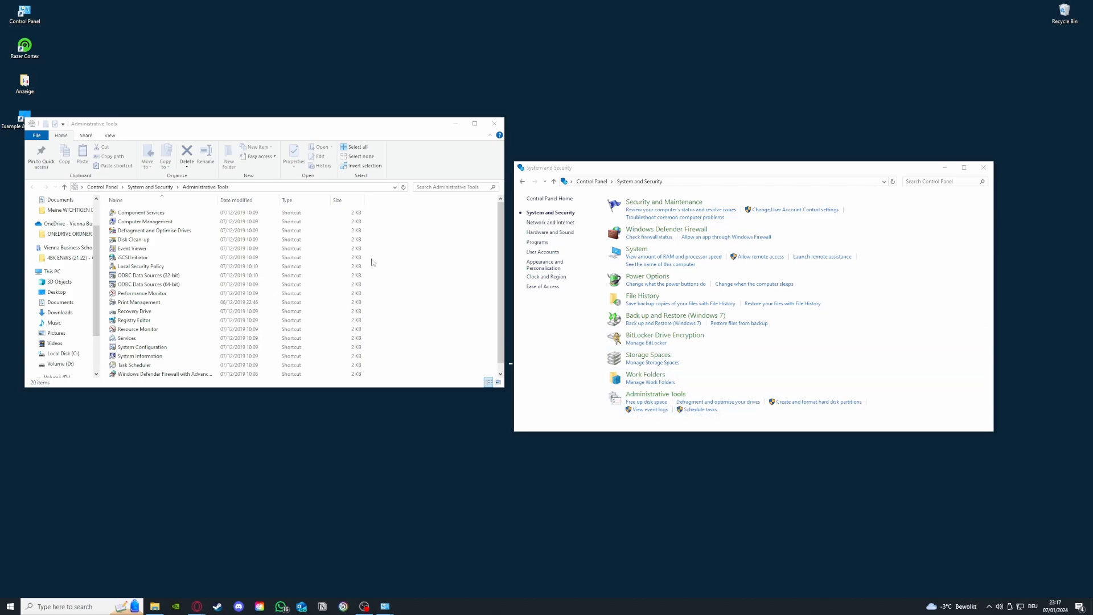
double_click(137, 239)
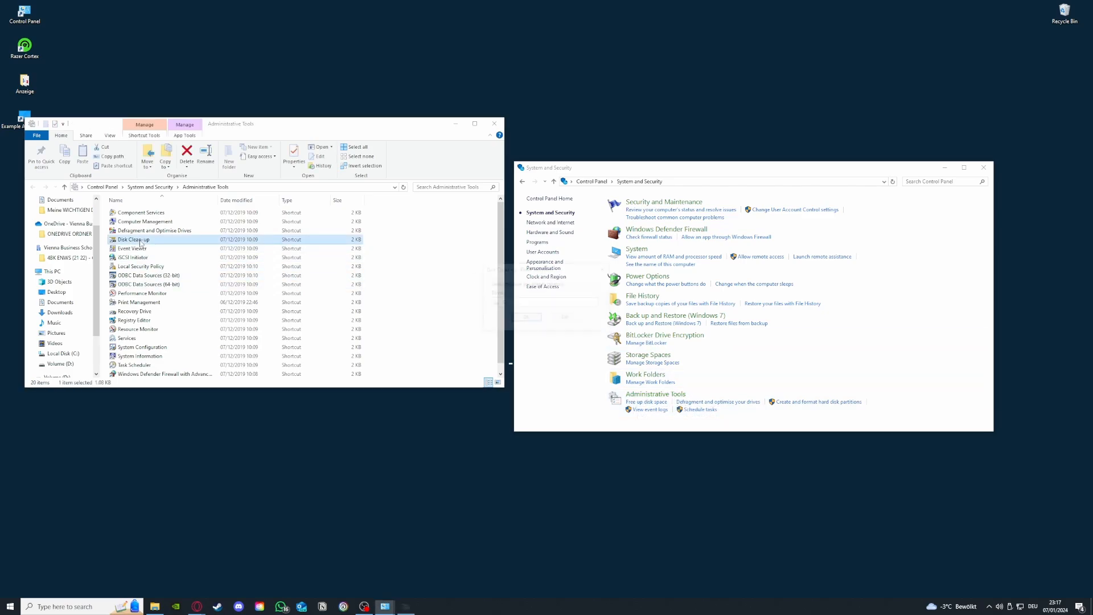
click(544, 305)
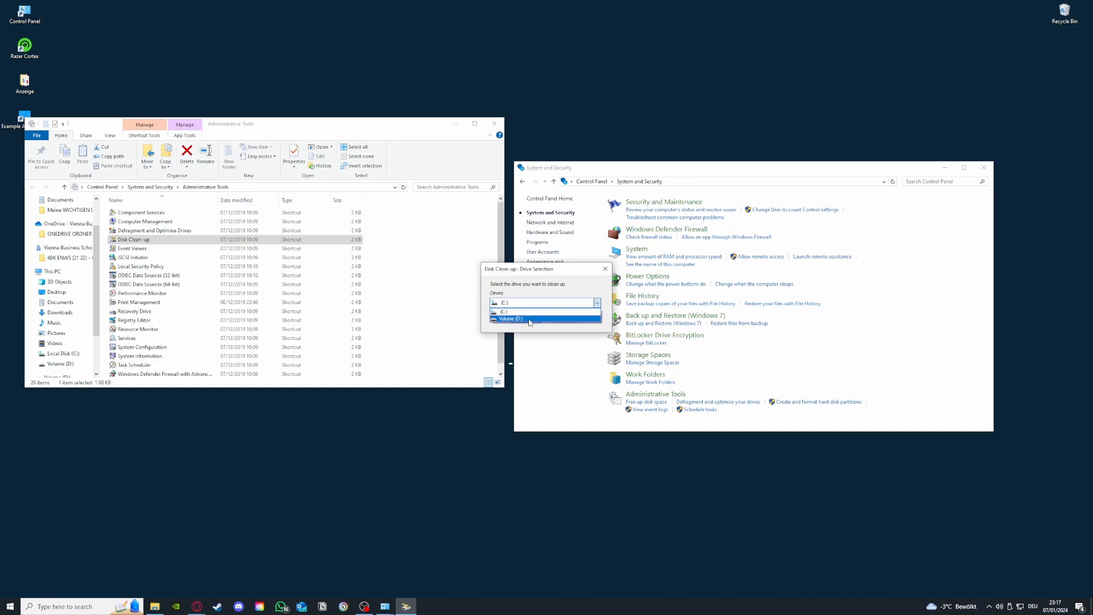
click(567, 290)
key(Escape)
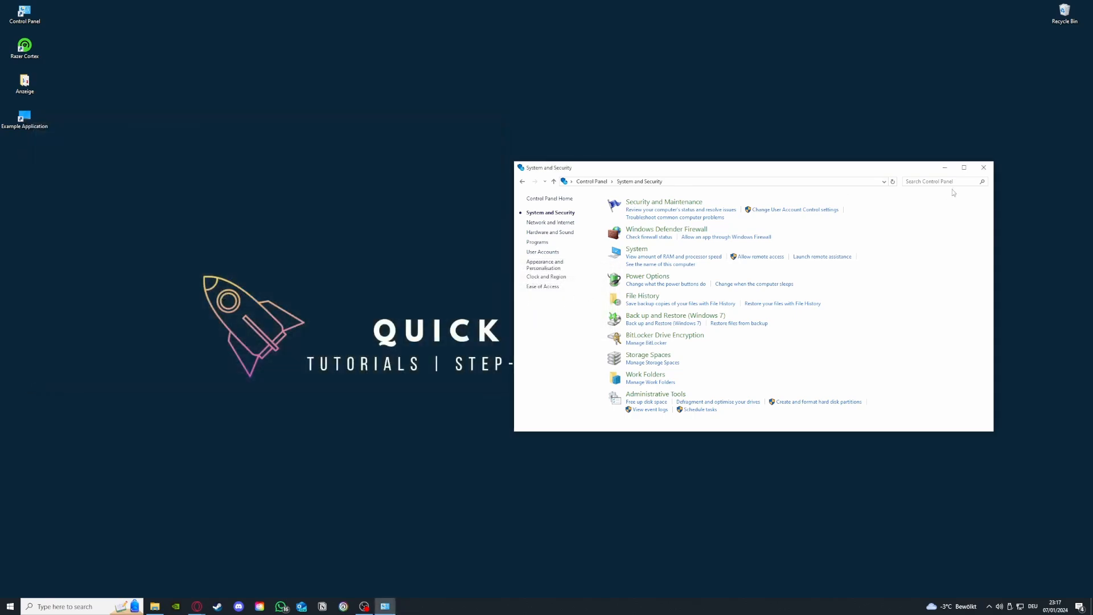
click(983, 167)
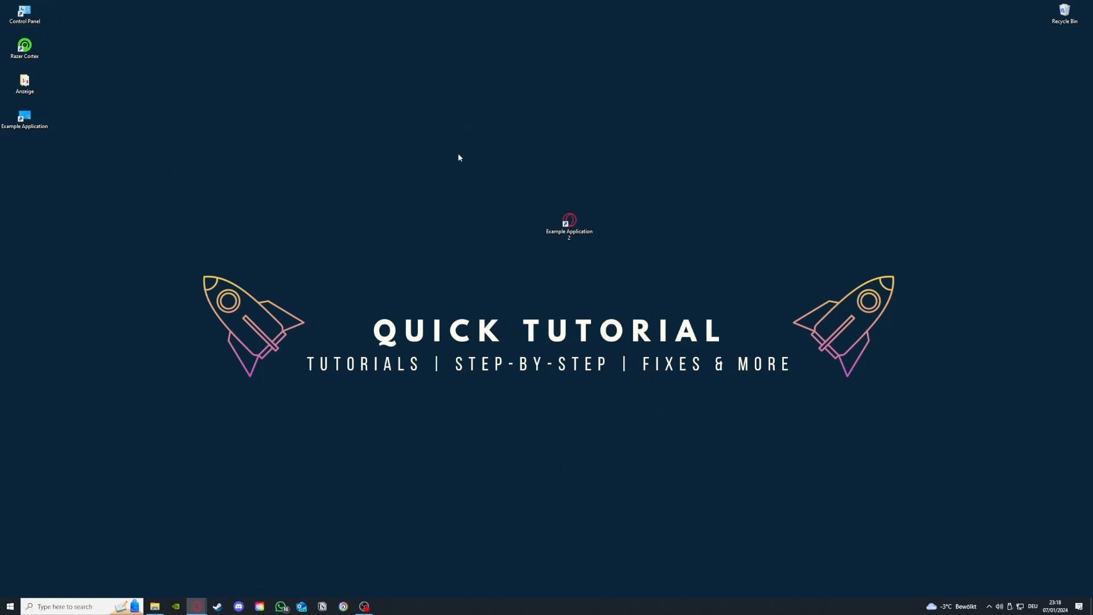
Open the Control Panel's list of installed programs, find Microsoft Teams and check its uninstall option without removing it.
double_click(42, 16)
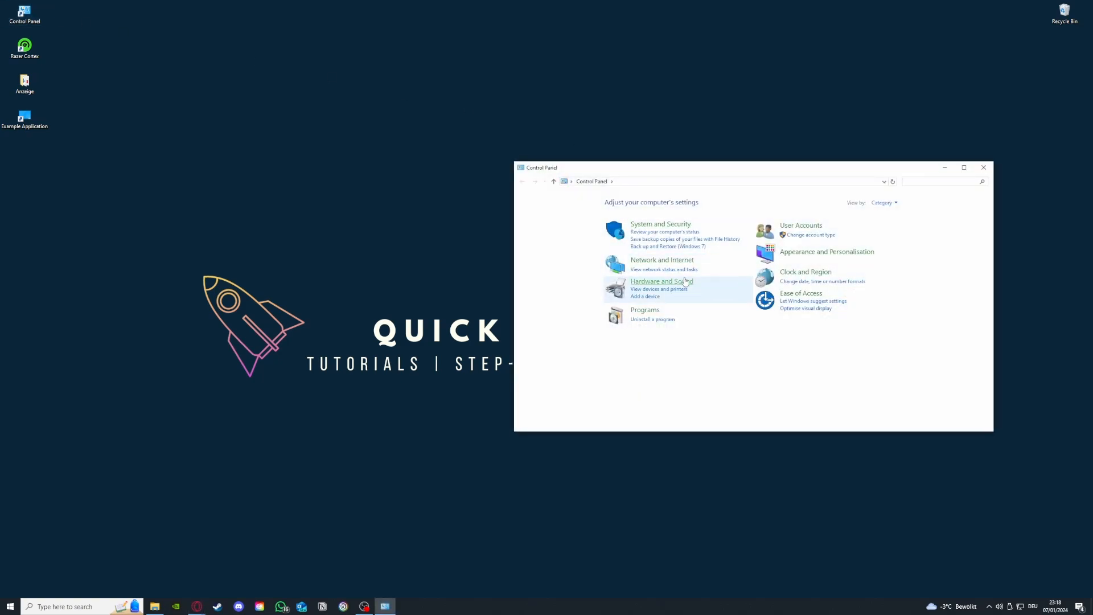
click(653, 320)
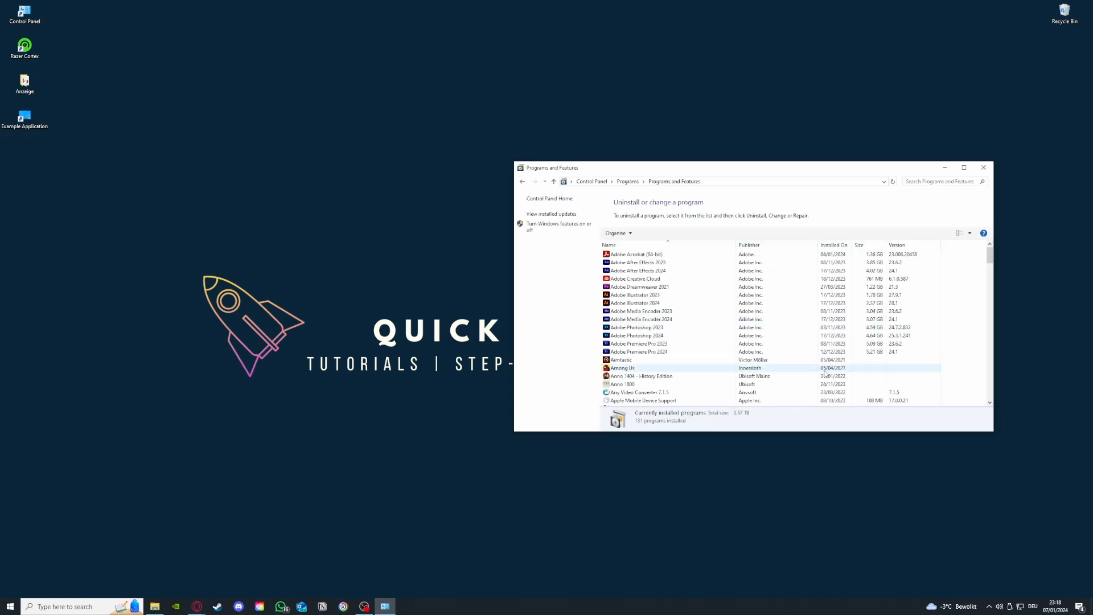
scroll(797, 359, down, 12)
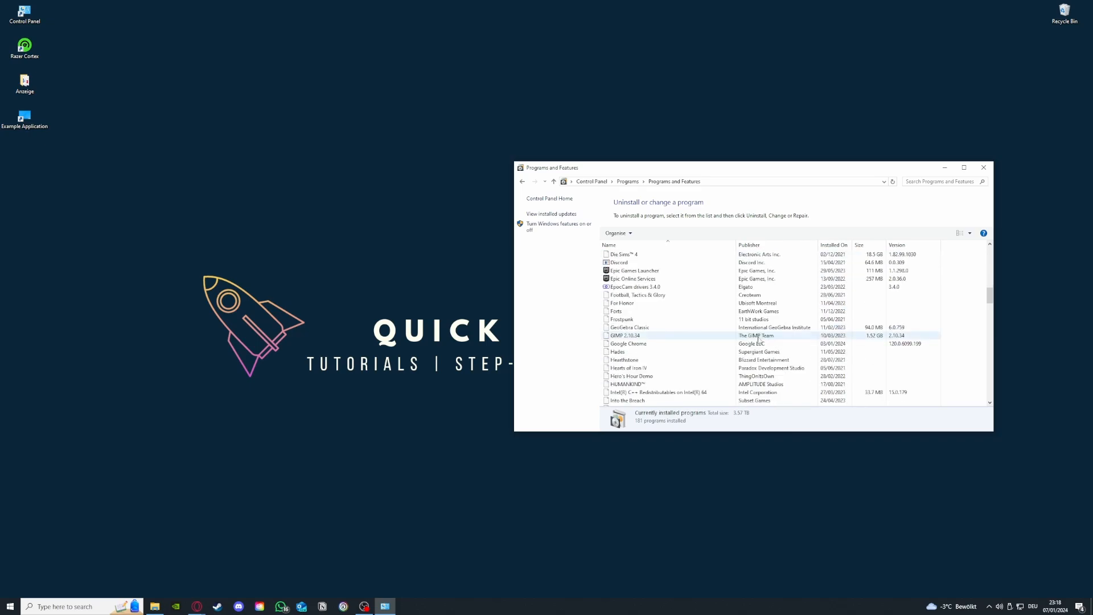
scroll(740, 341, down, 15)
scroll(711, 344, up, 9)
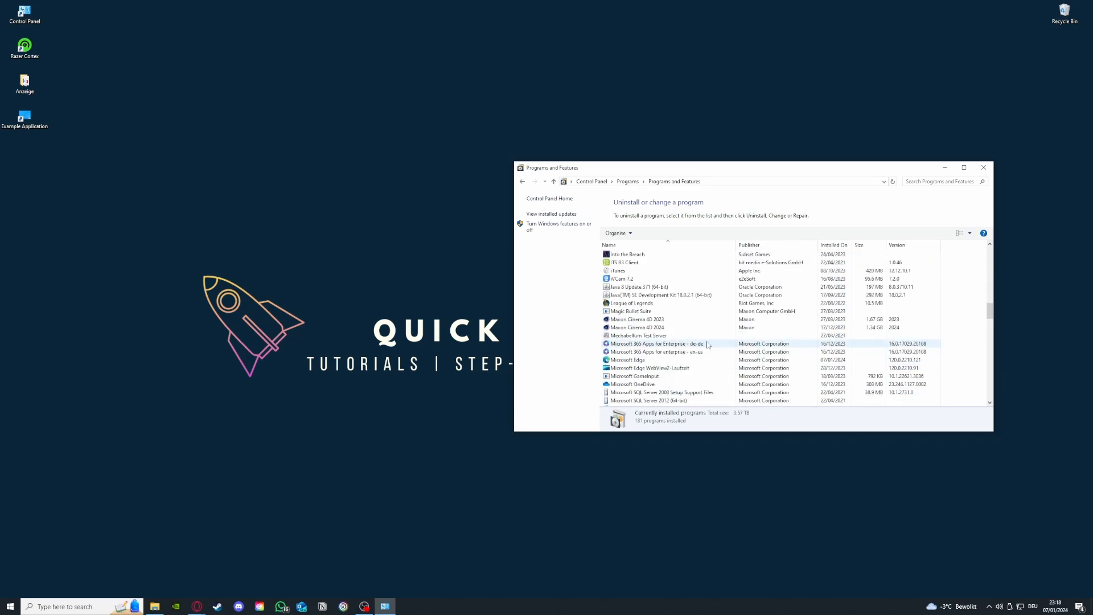
scroll(708, 345, down, 3)
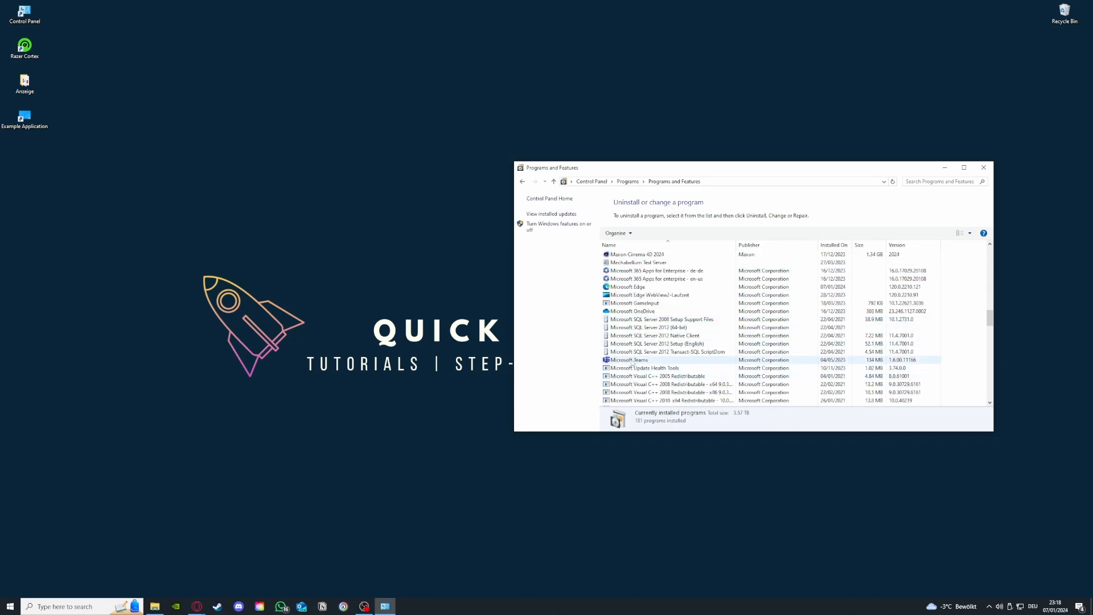
click(632, 361)
right_click(632, 362)
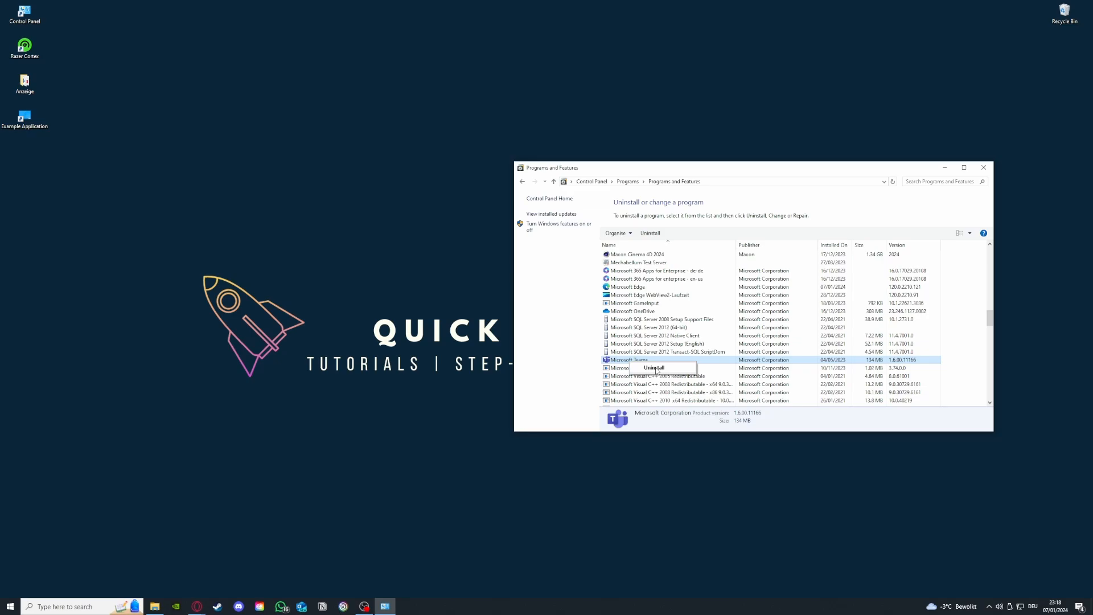
click(545, 293)
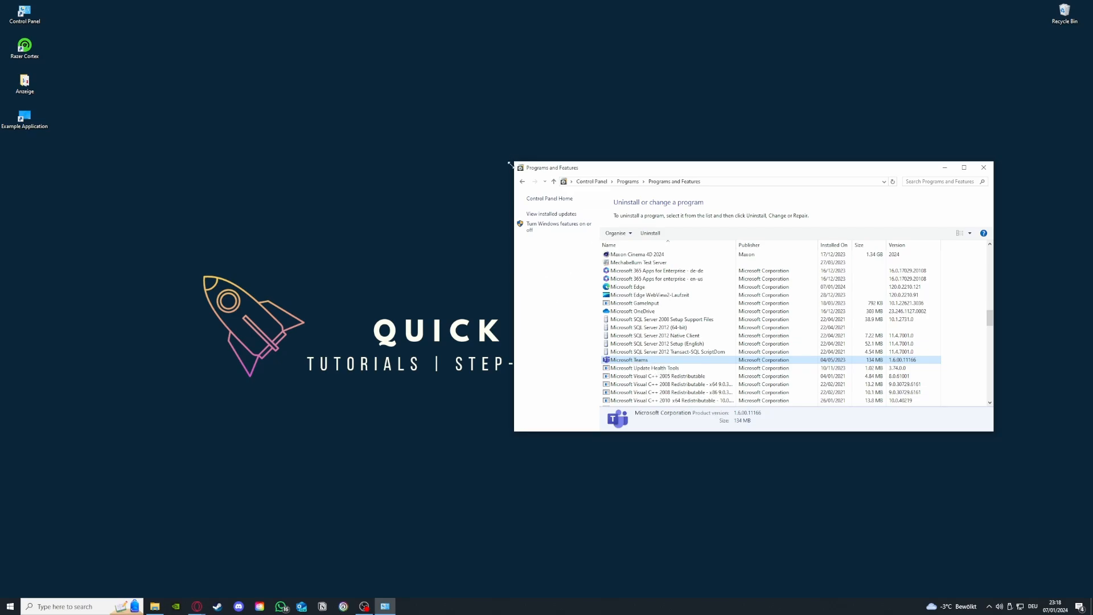
Return to the Control Panel home, search for "window" and open Windows Defender Firewall.
click(523, 184)
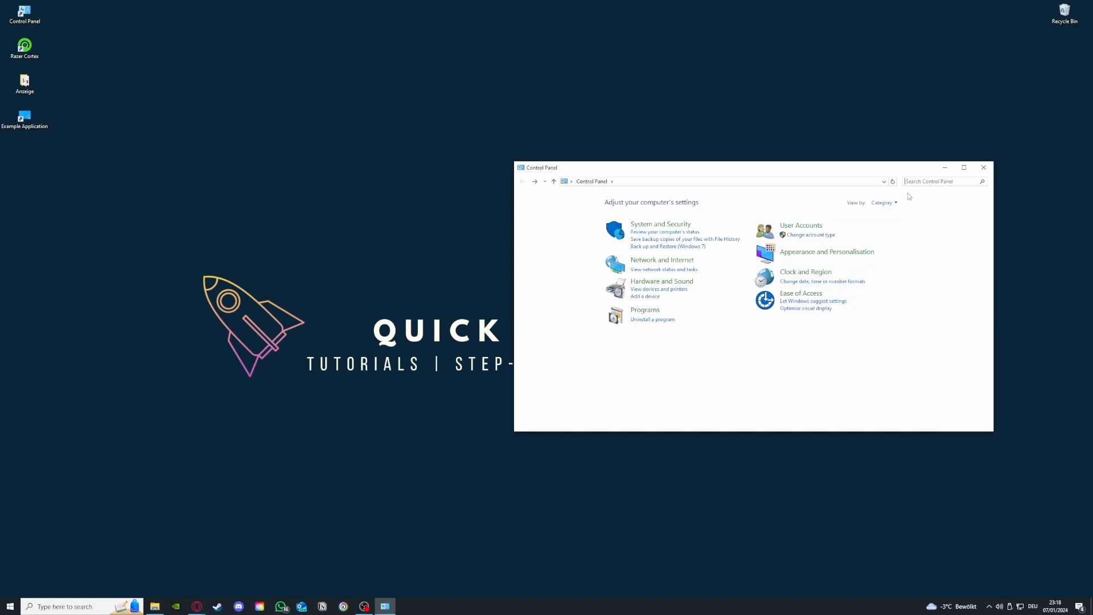
text(window)
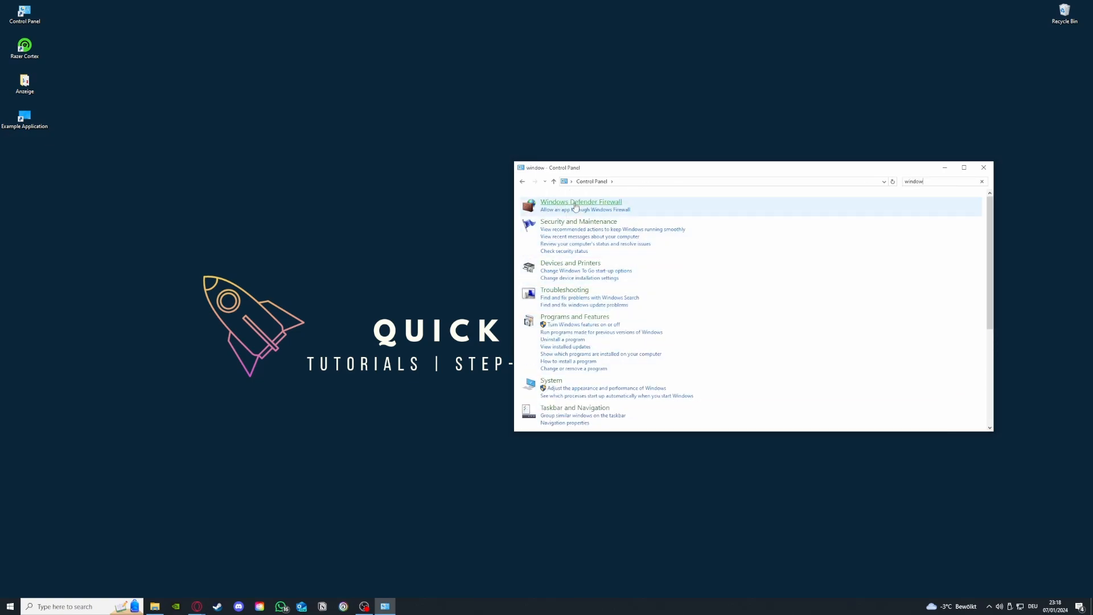
click(581, 202)
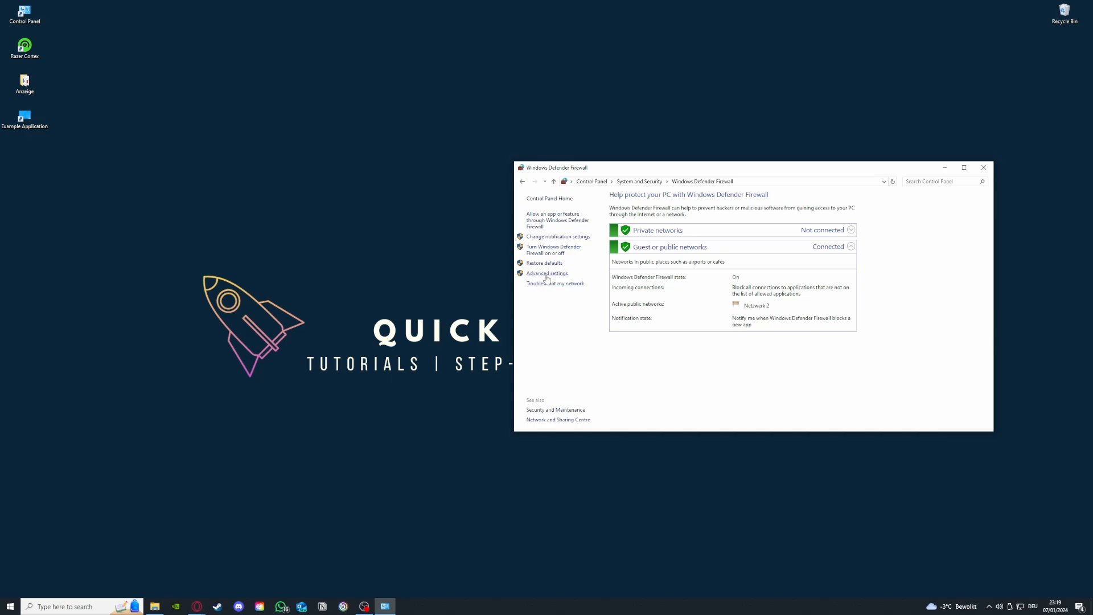
Review the apps and features allowed through Windows Defender Firewall and return to the firewall overview.
click(548, 222)
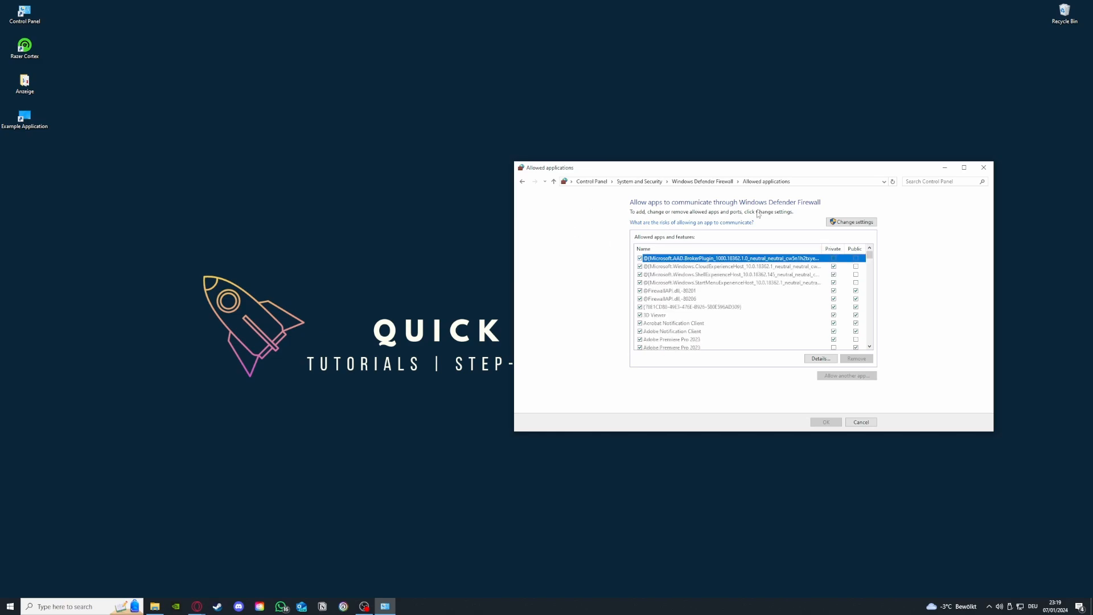
click(522, 182)
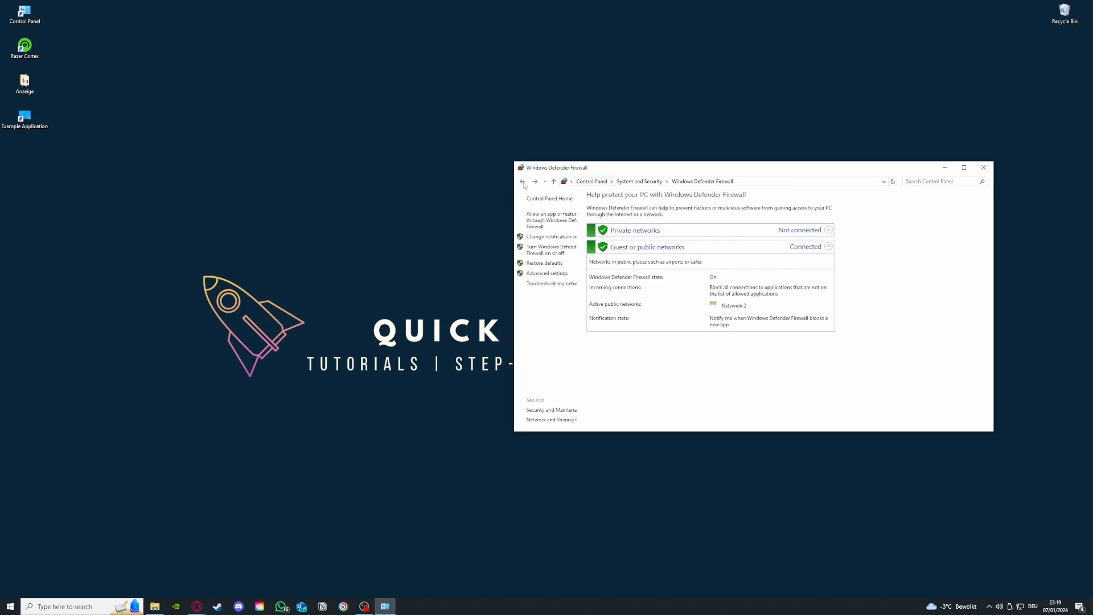
click(547, 222)
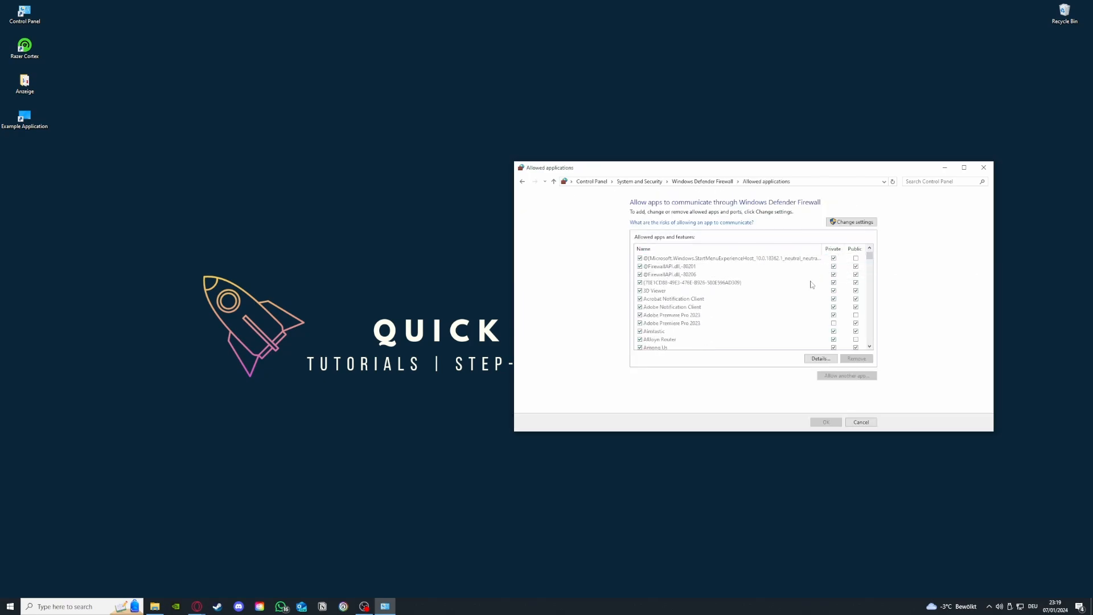
scroll(811, 283, down, 10)
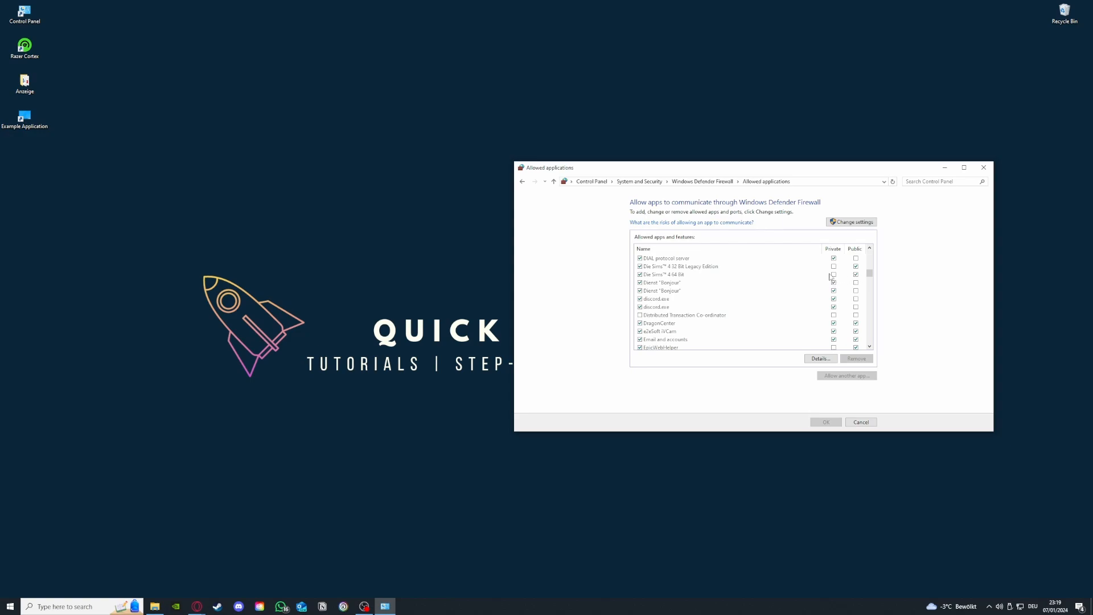
click(522, 184)
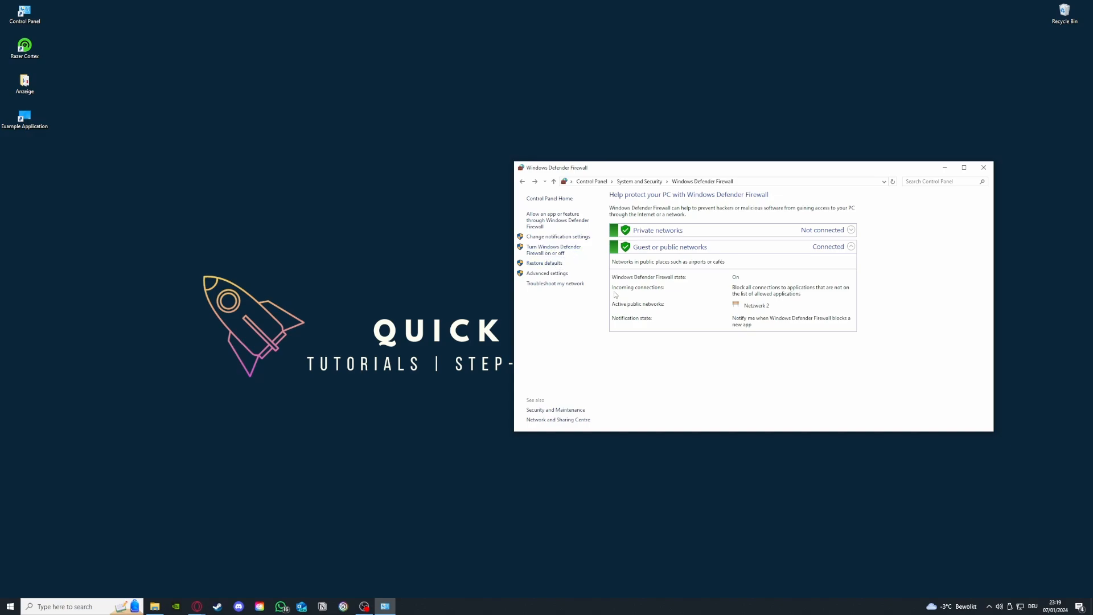
Open the firewall's advanced settings and look through the inbound and outbound rules.
click(561, 274)
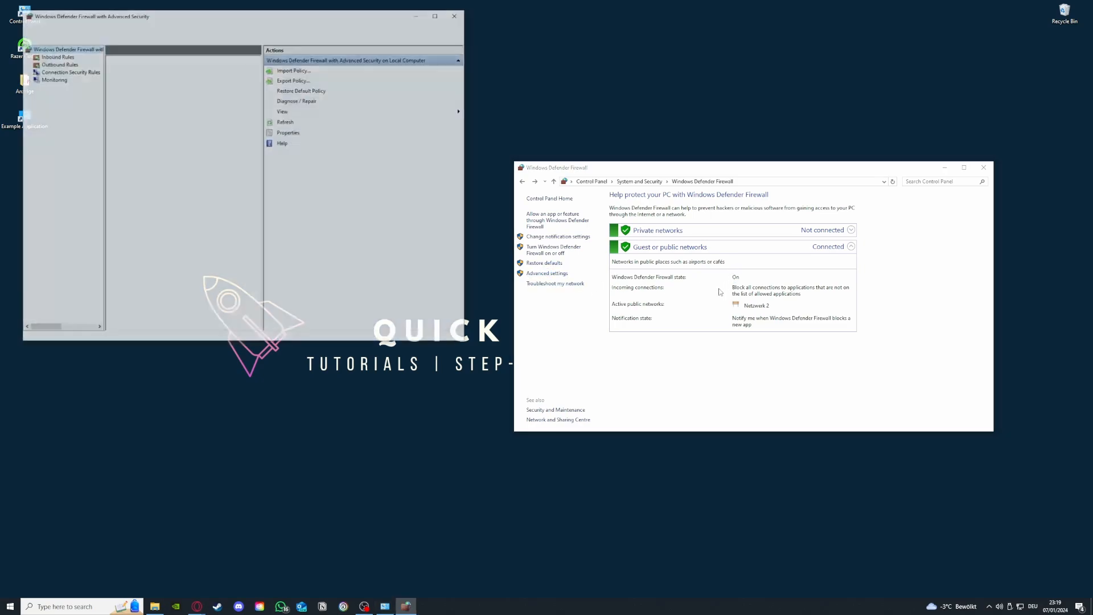
scroll(169, 132, down, 3)
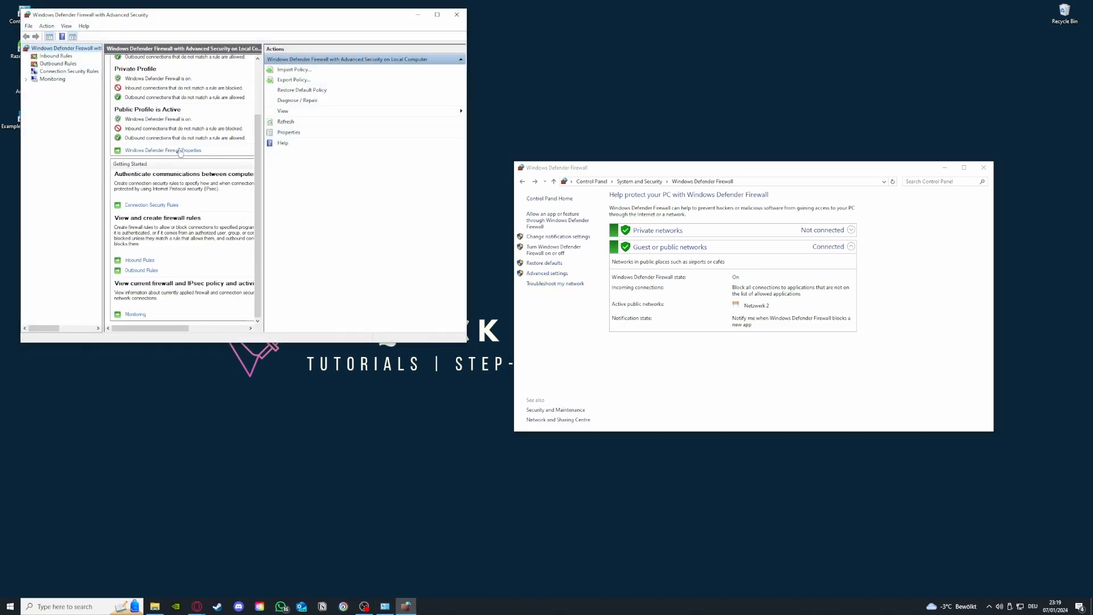
click(57, 57)
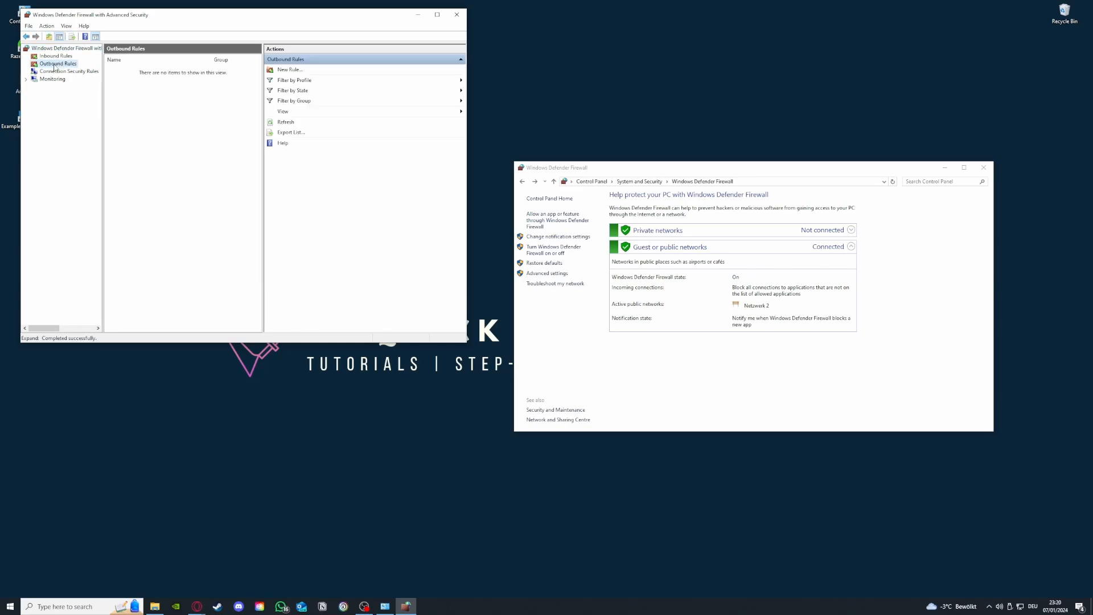
click(58, 63)
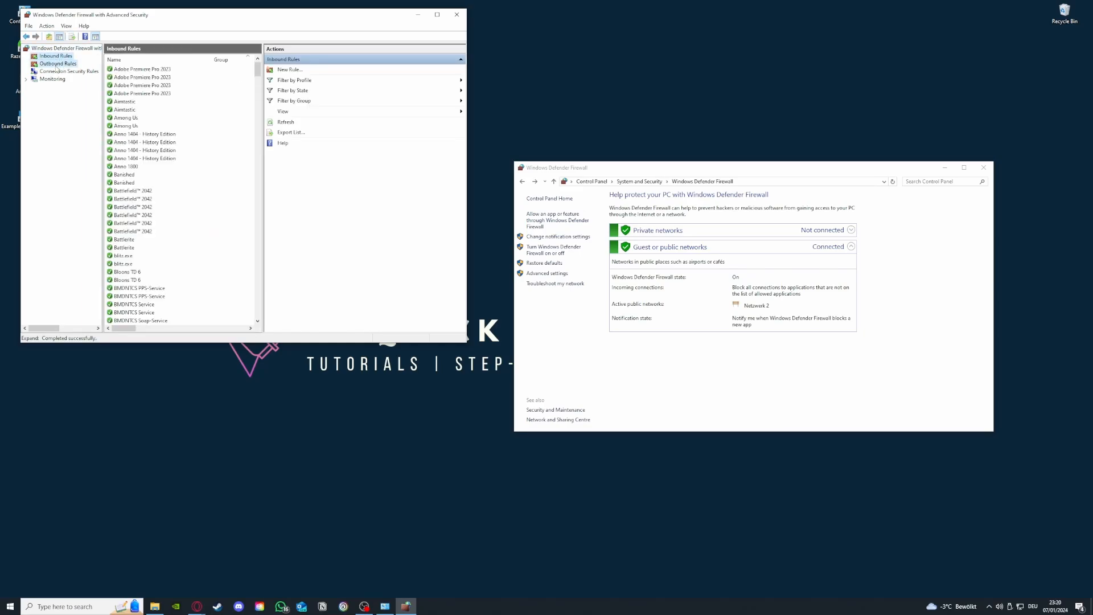
click(56, 56)
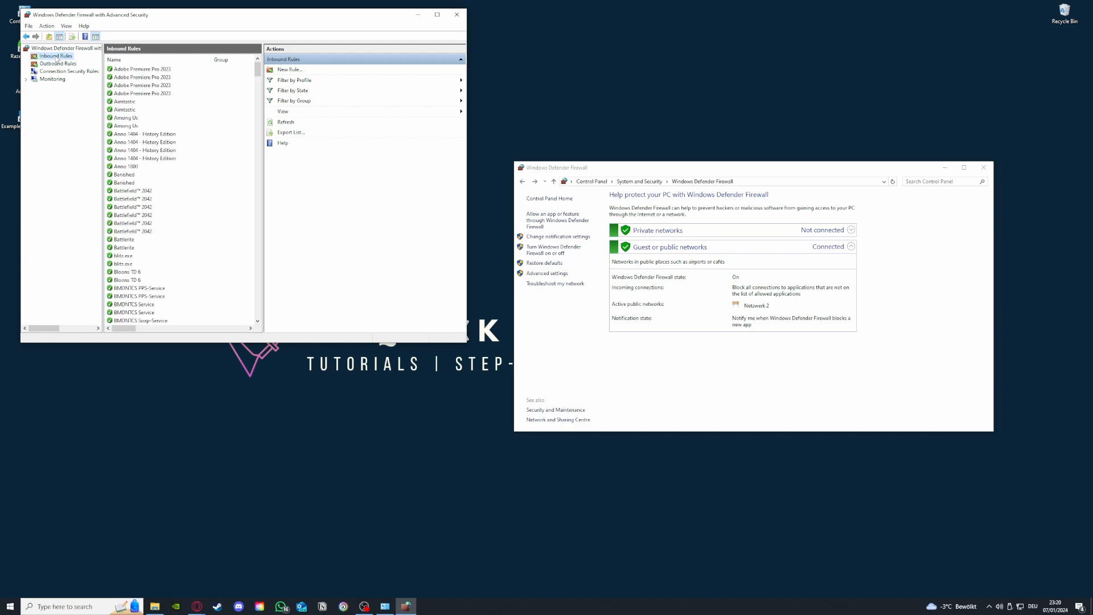
scroll(178, 171, down, 15)
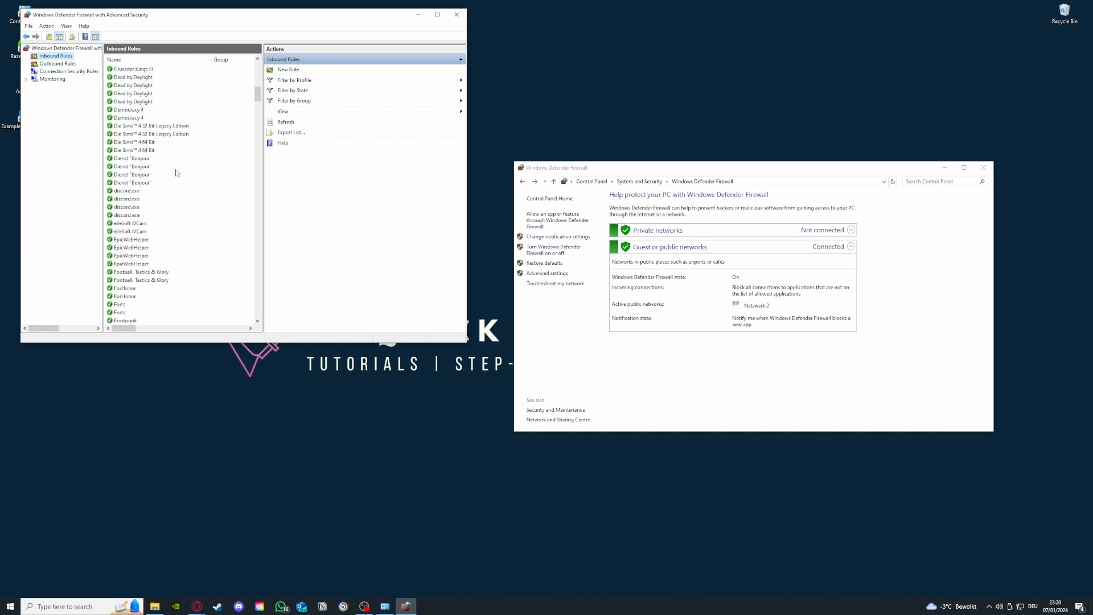
View the rule types offered for a new inbound rule, cancel the wizard and browse further through the inbound rules.
click(306, 70)
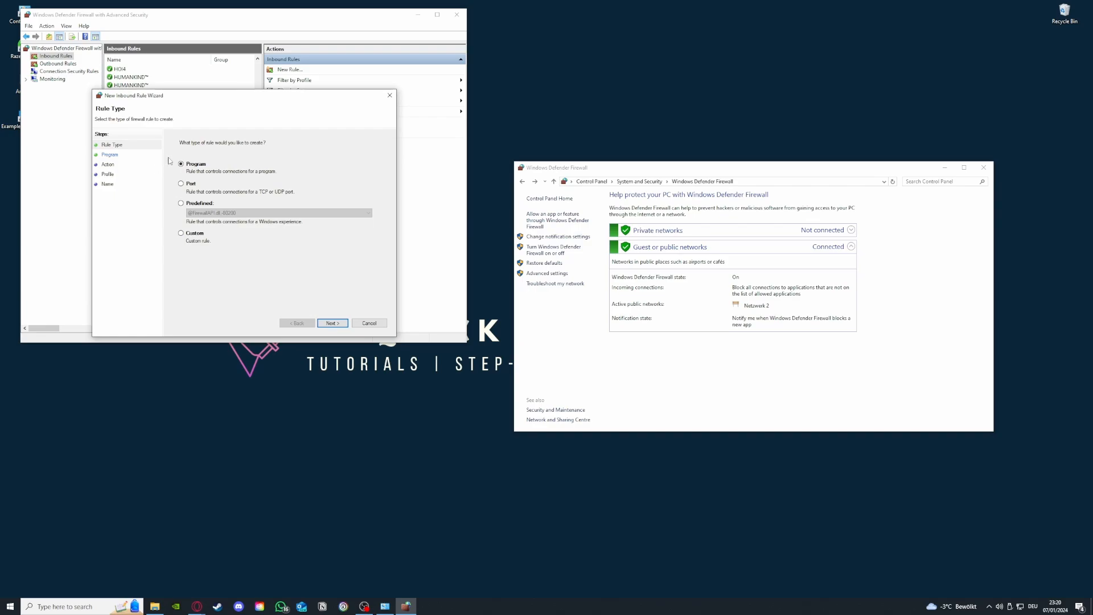
click(392, 96)
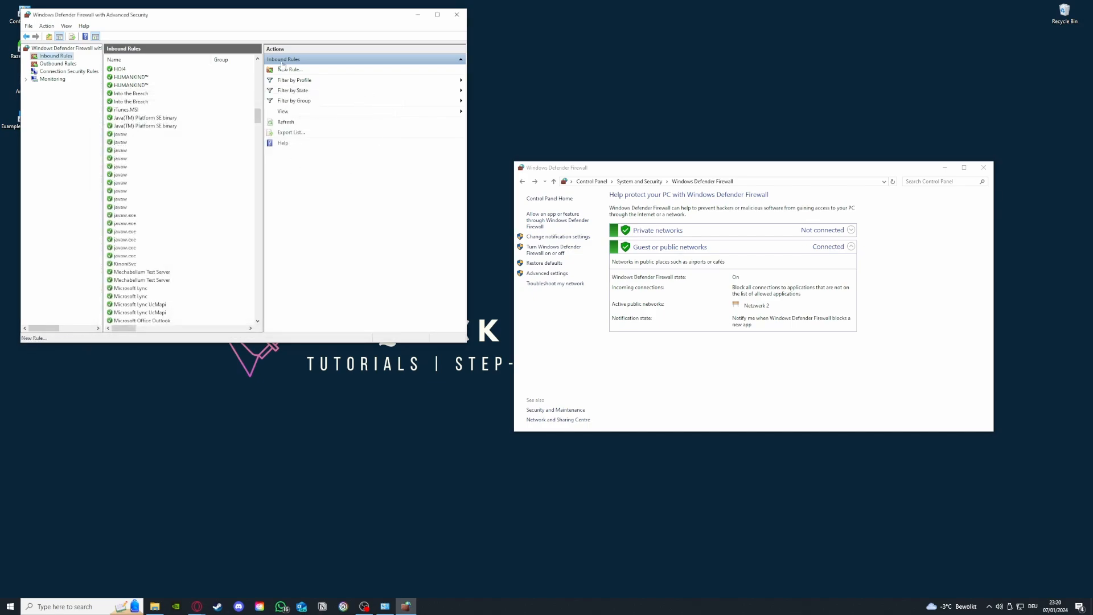
scroll(201, 275, down, 10)
scroll(201, 275, down, 8)
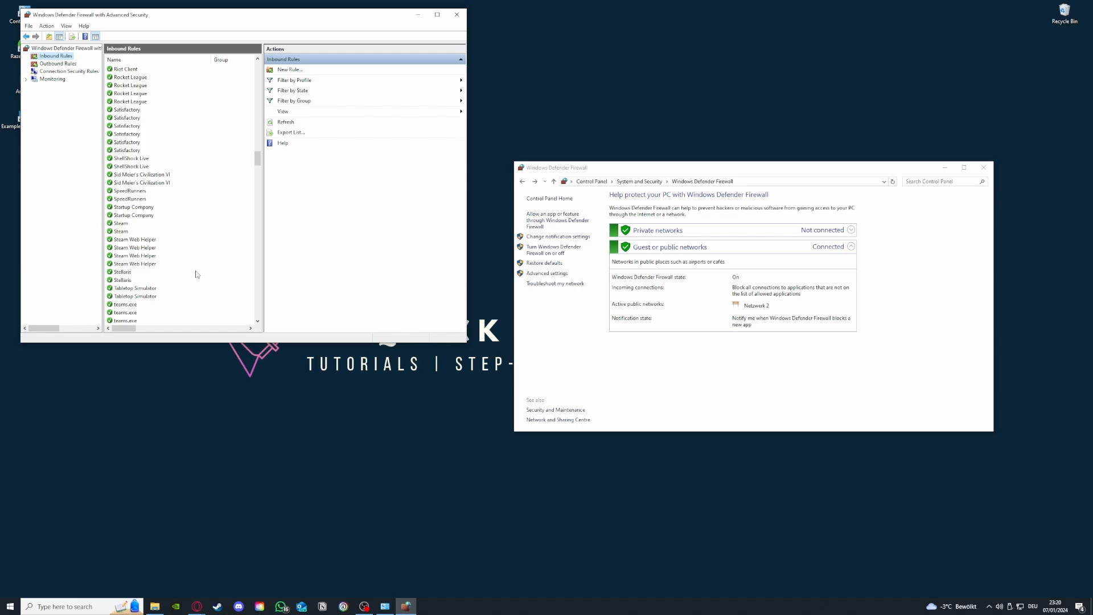
Examine the outbound firewall rules and compare them with the inbound rules.
click(58, 64)
click(57, 57)
click(58, 64)
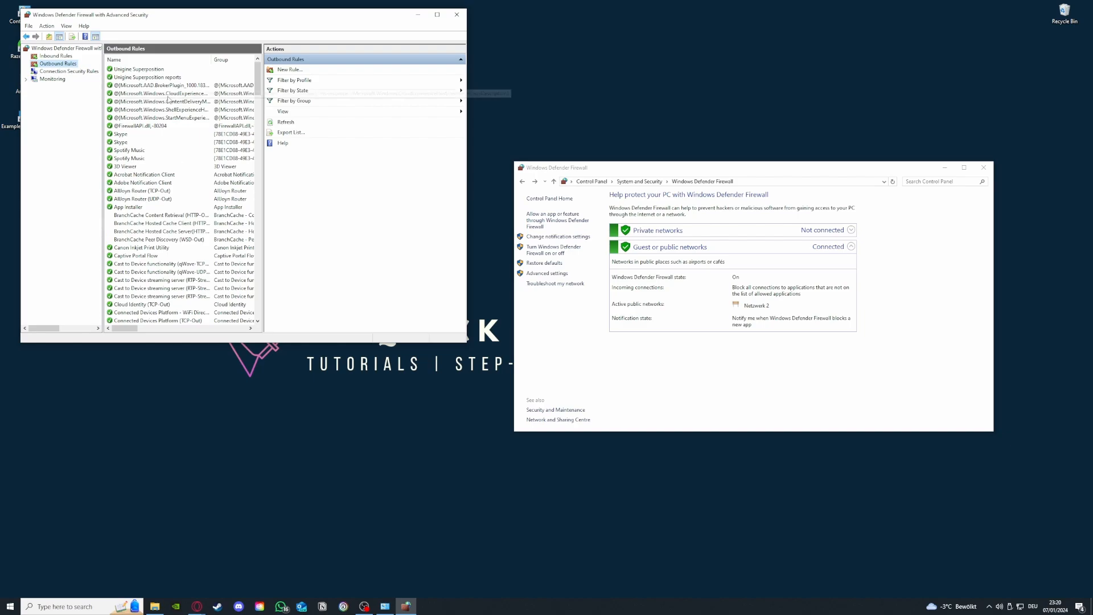
drag(258, 81, 116, 231)
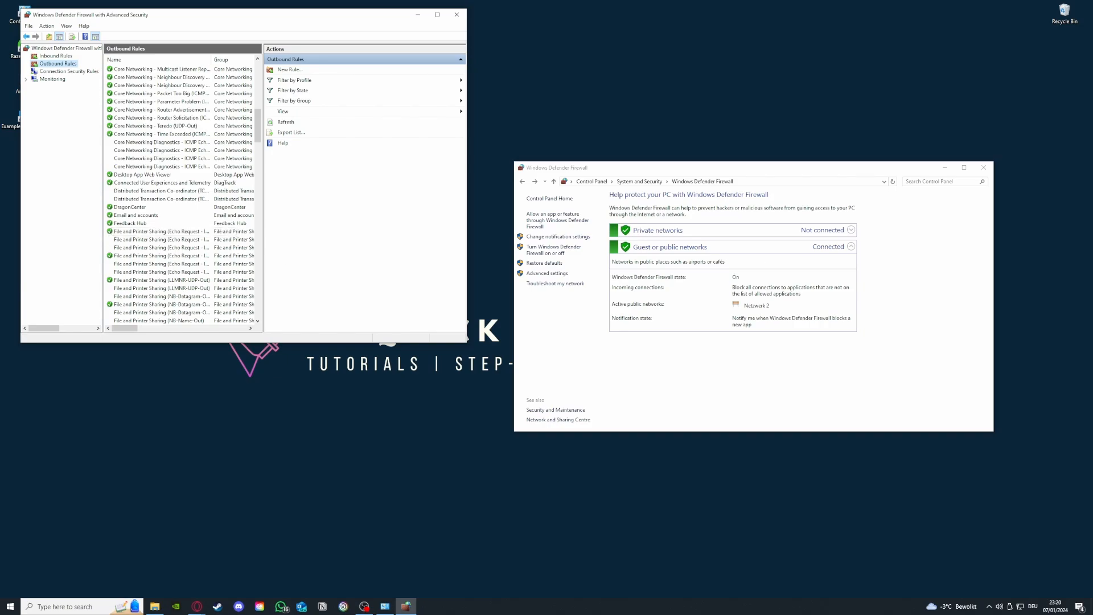
click(197, 607)
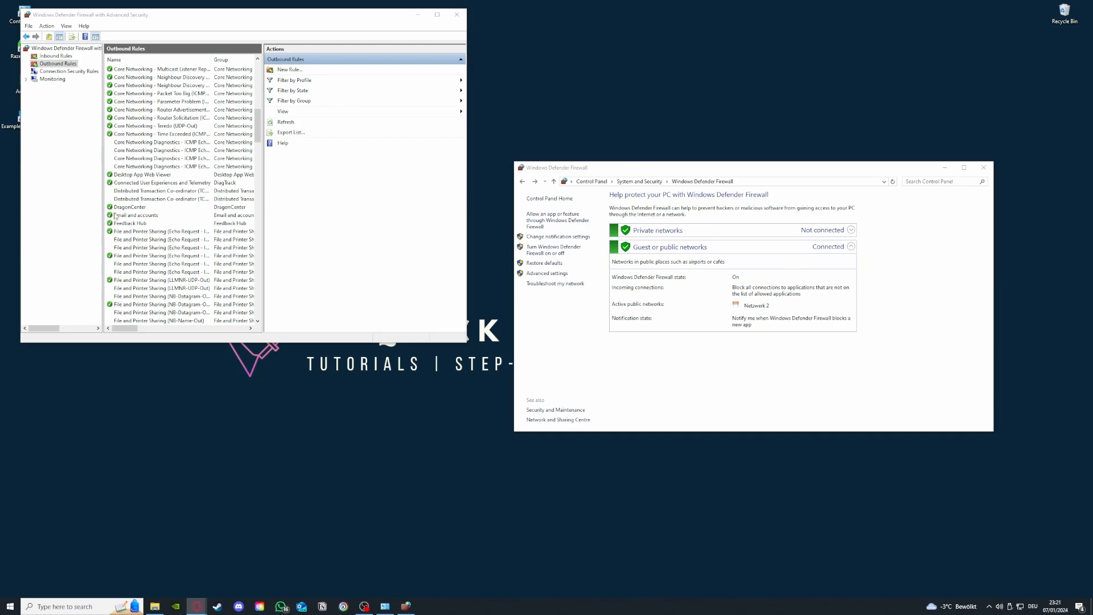
scroll(181, 240, up, 10)
scroll(181, 239, up, 3)
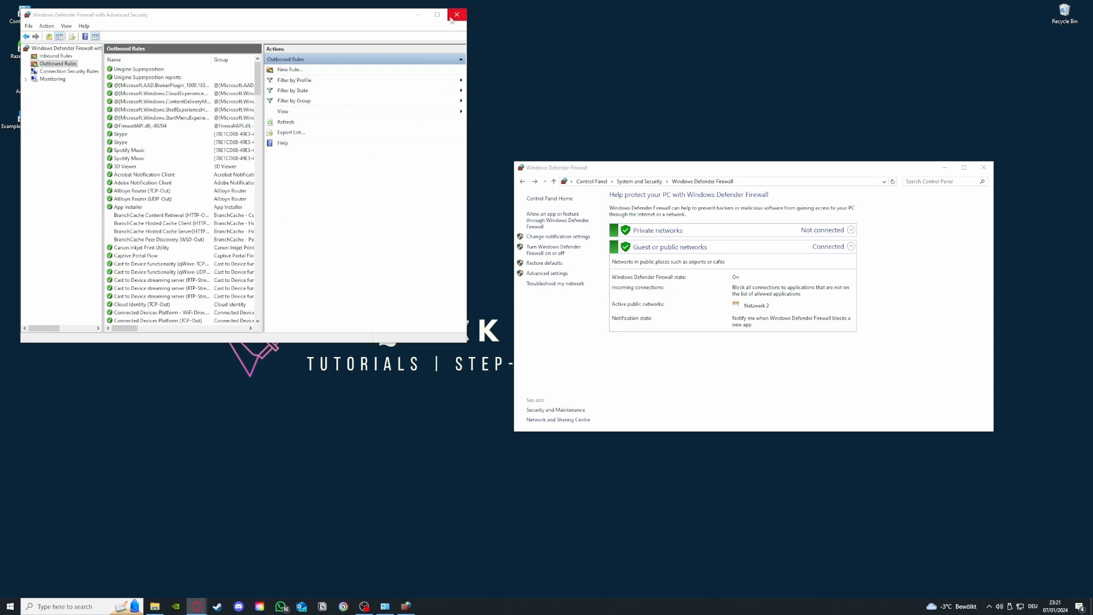
click(49, 57)
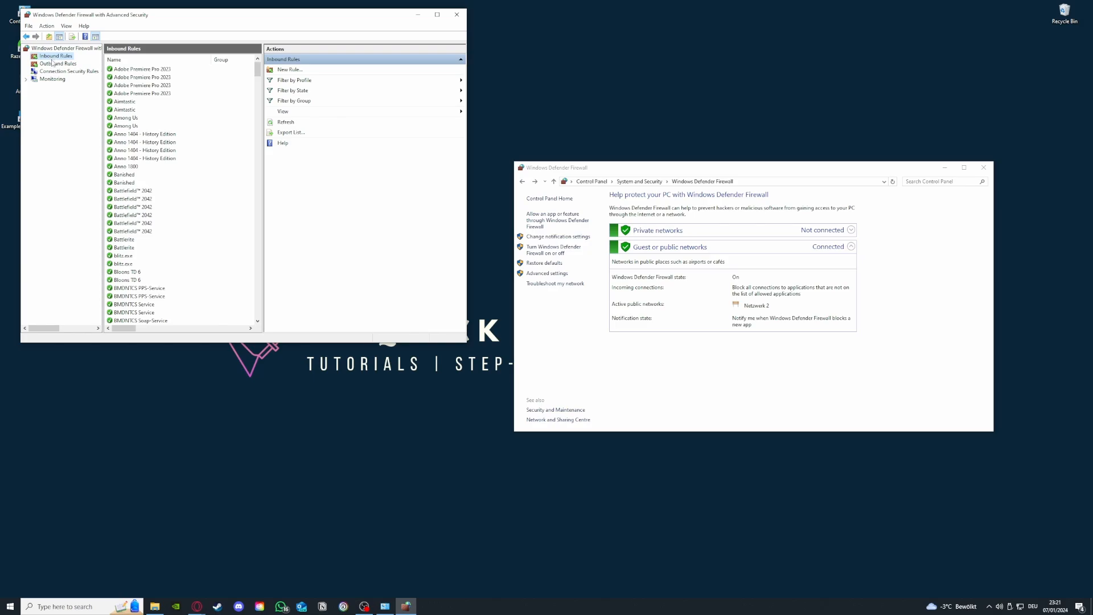
click(53, 63)
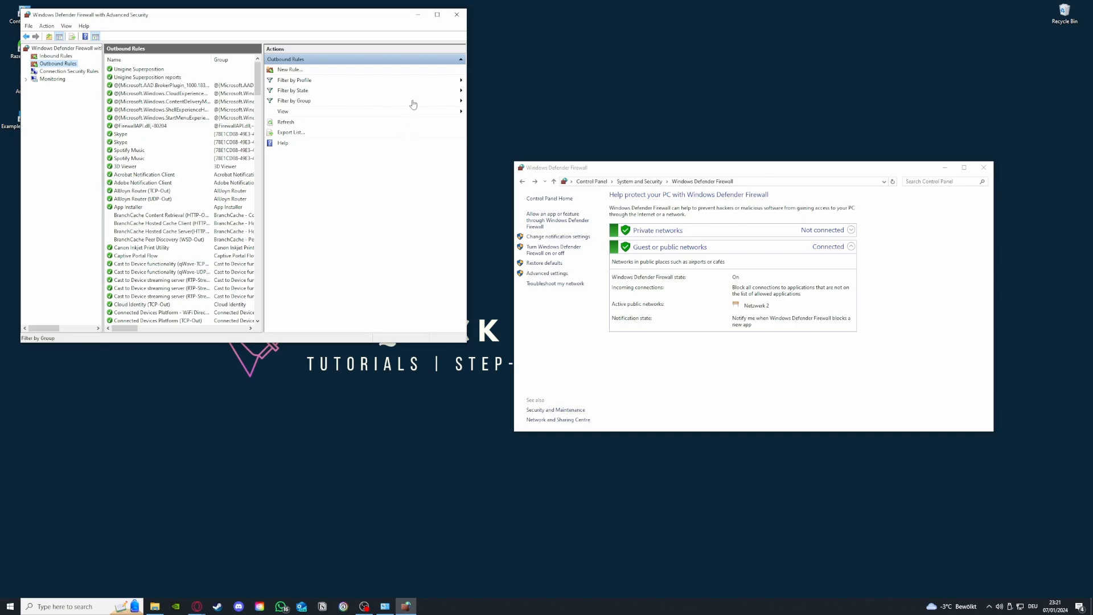
Close both firewall windows and move the Example Application 2 shortcut to a new spot on the desktop.
click(457, 14)
click(982, 170)
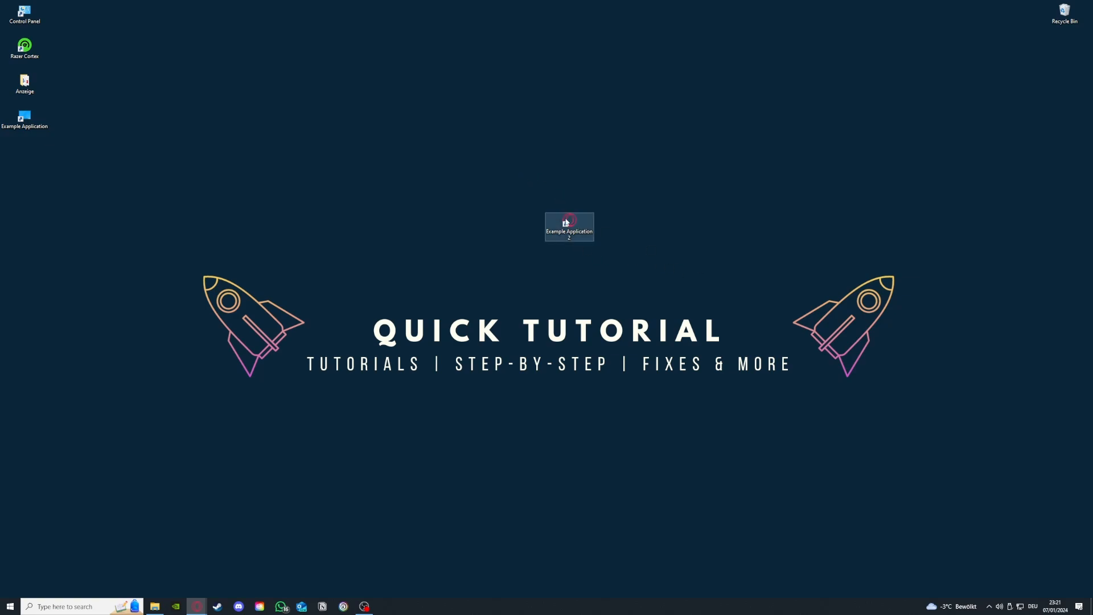
drag(569, 223, 421, 188)
click(683, 258)
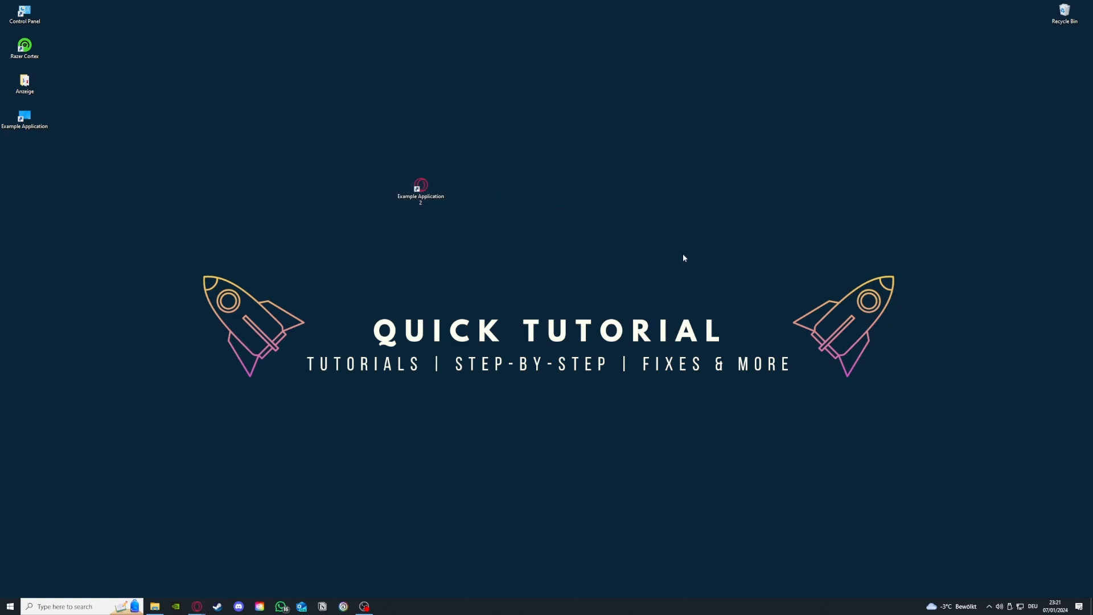